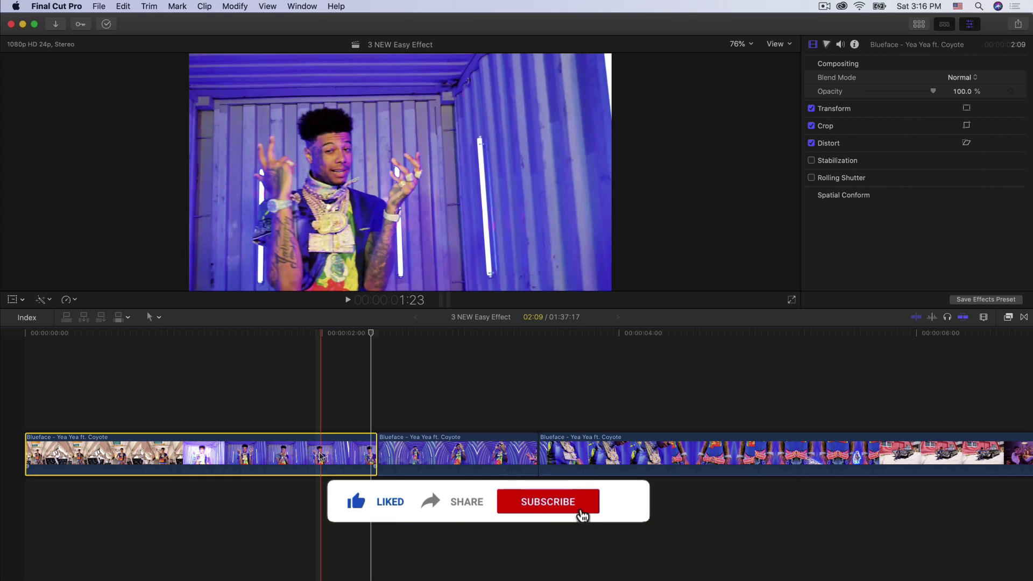
- Blade the second music-video clip and lift the cut piece above the storyline, 10 frames earlier
{"action": "left_click", "coordinate": [413, 444]}
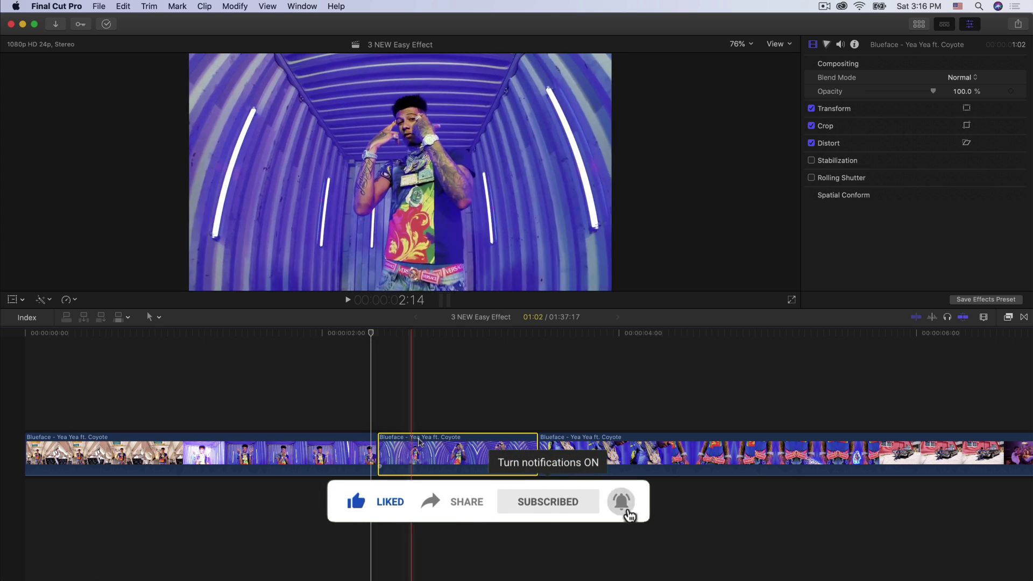
{"action": "left_click", "coordinate": [573, 452]}
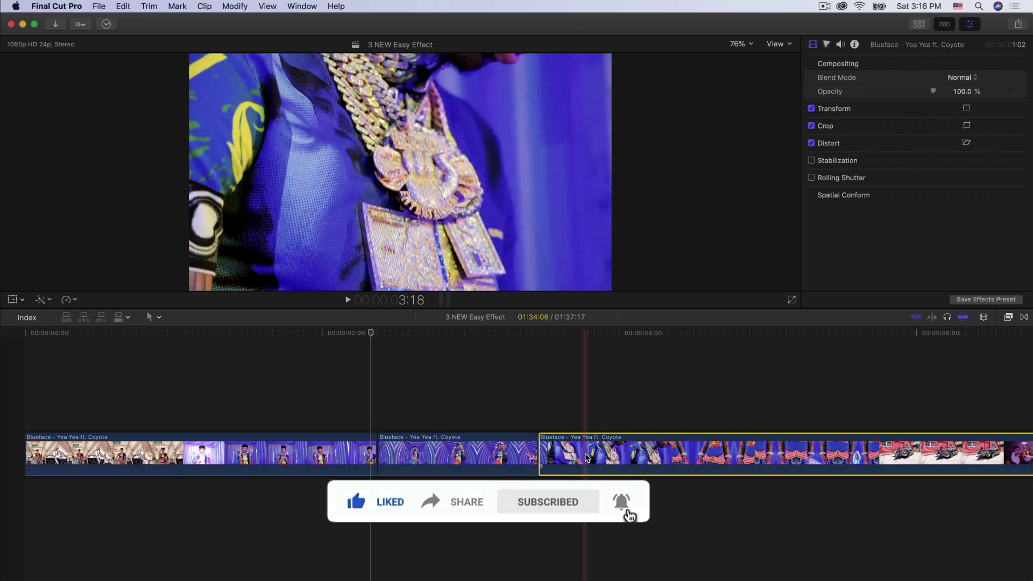
{"action": "left_click", "coordinate": [420, 452]}
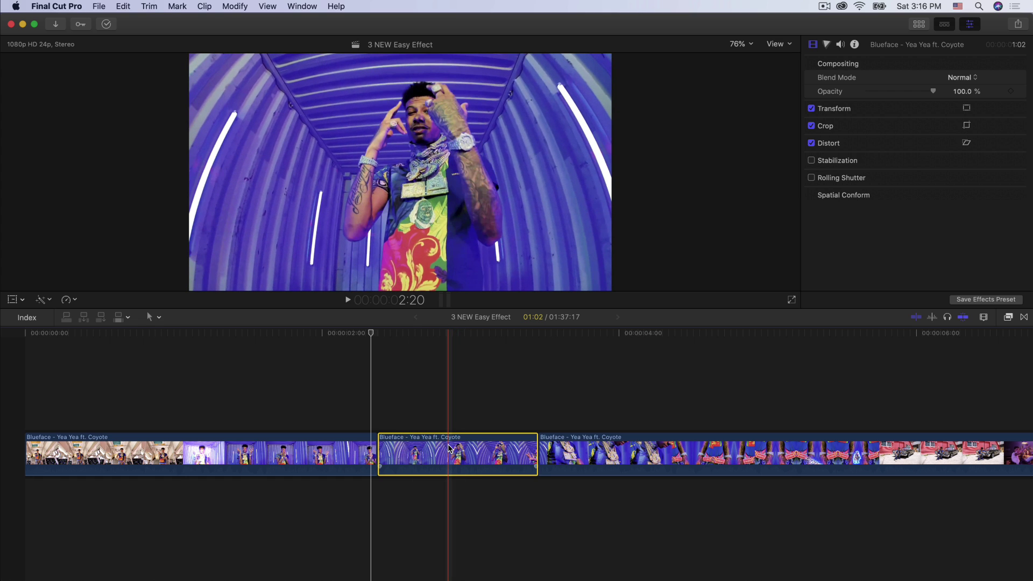
{"action": "key", "text": "super+b"}
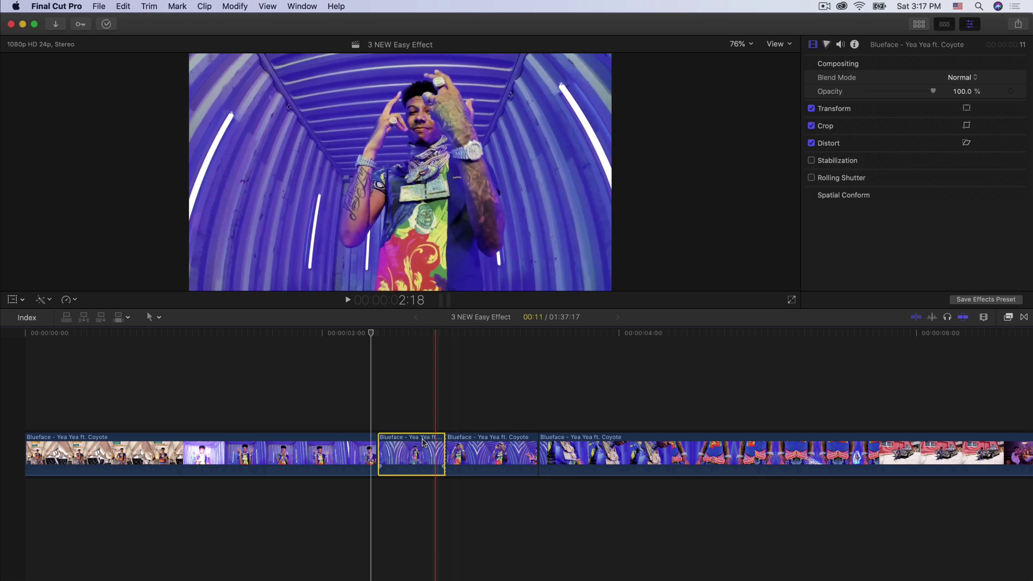
{"action": "left_click_drag", "start_coordinate": [408, 448], "coordinate": [342, 397]}
{"action": "key", "text": "space"}
{"action": "key", "text": "space"}
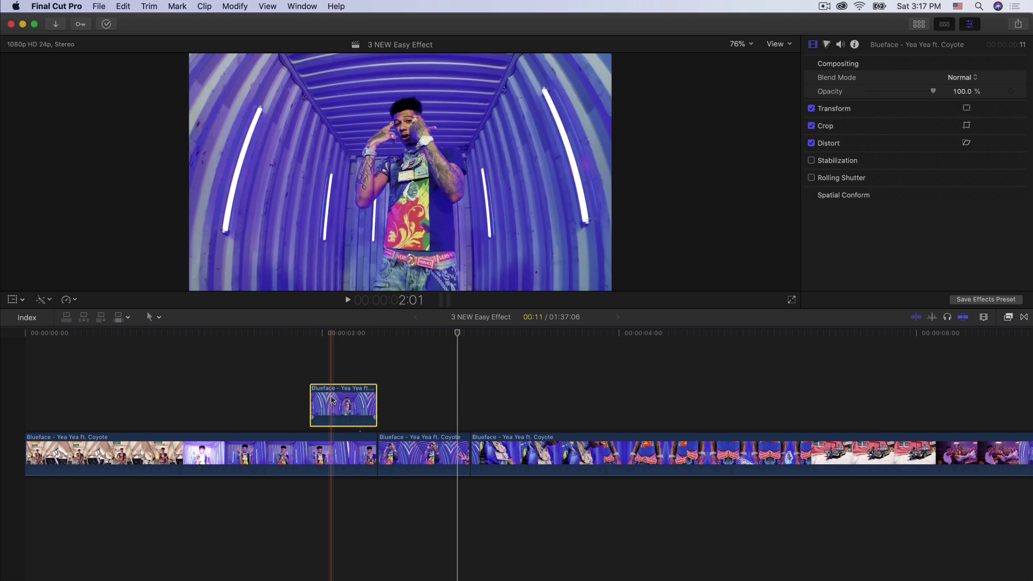
{"action": "left_click", "coordinate": [349, 333]}
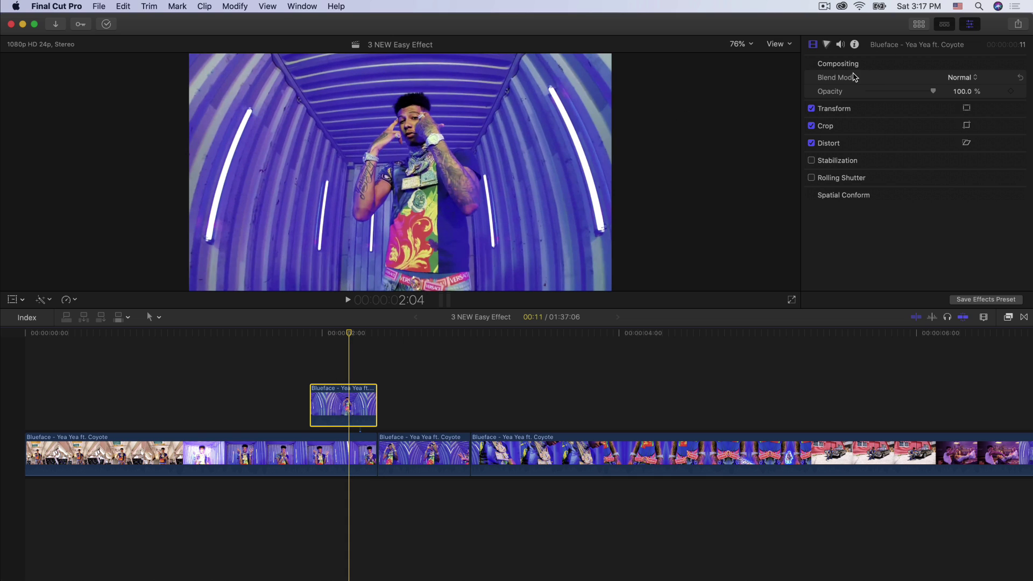
- Set the connected piece's Compositing blend mode to Linear Dodge
{"action": "left_click", "coordinate": [963, 77]}
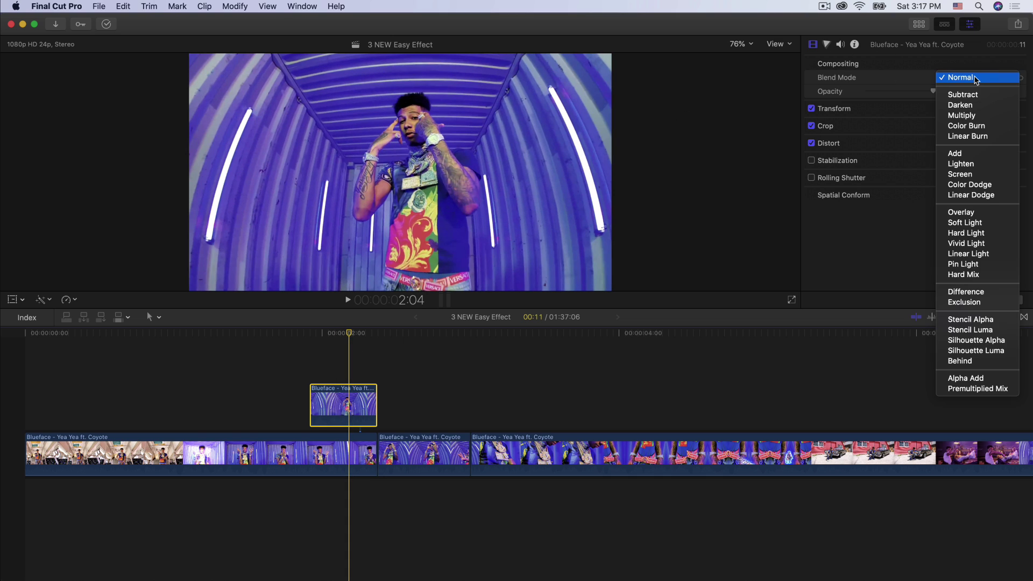
{"action": "left_click", "coordinate": [994, 196]}
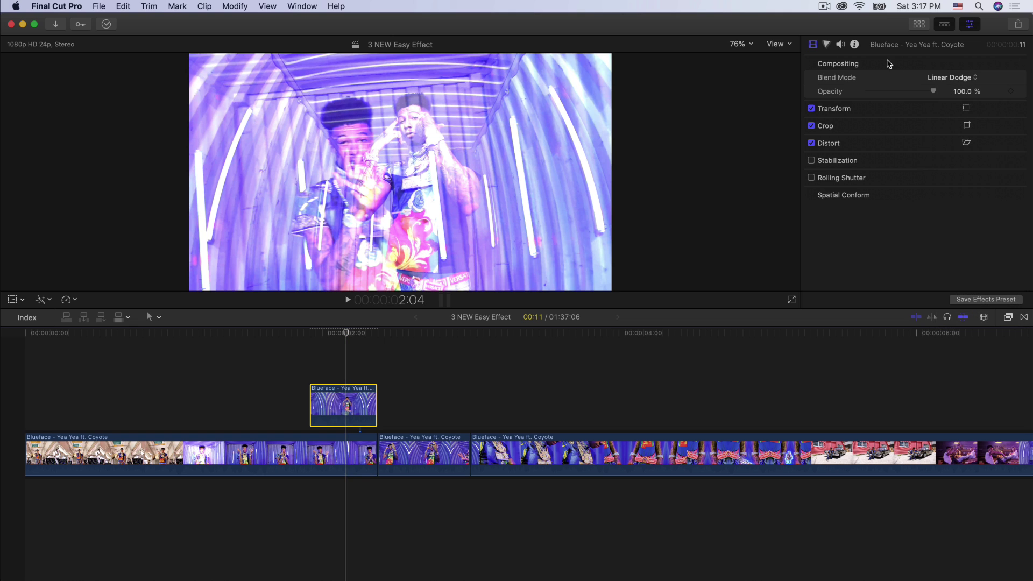
{"action": "left_click", "coordinate": [826, 46]}
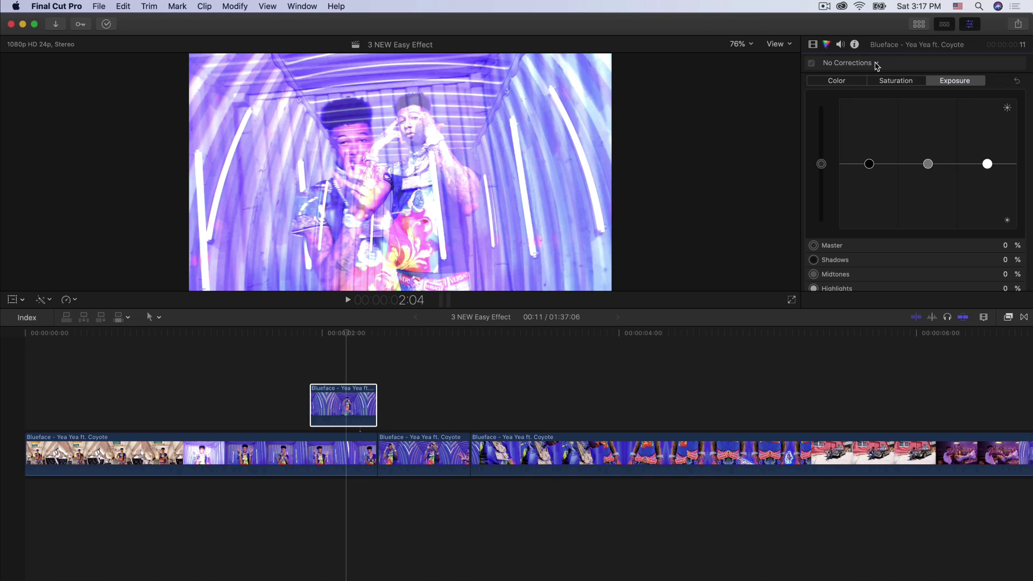
- Set Color Board exposure: shadows -40%, midtones 50%, highlights 47%, master 3%, then preview
{"action": "left_click", "coordinate": [852, 64]}
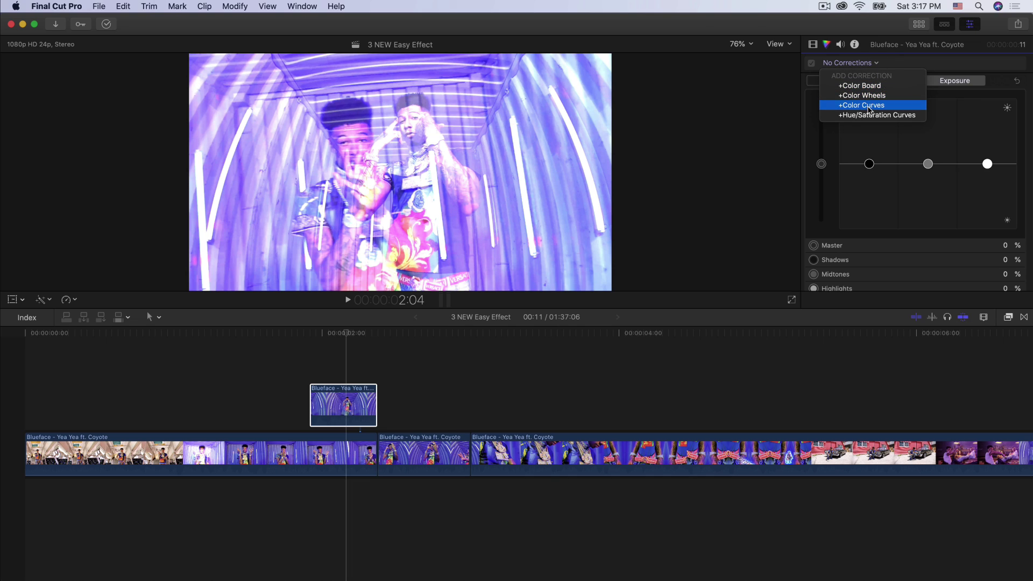
{"action": "left_click", "coordinate": [1001, 78]}
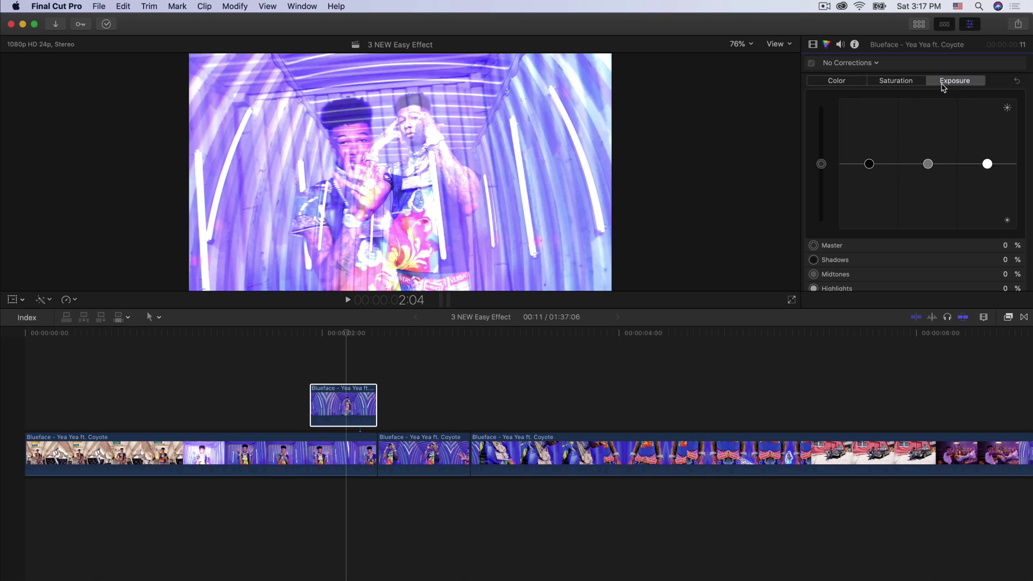
{"action": "left_click", "coordinate": [904, 84]}
{"action": "key", "text": "ctrl+super+c"}
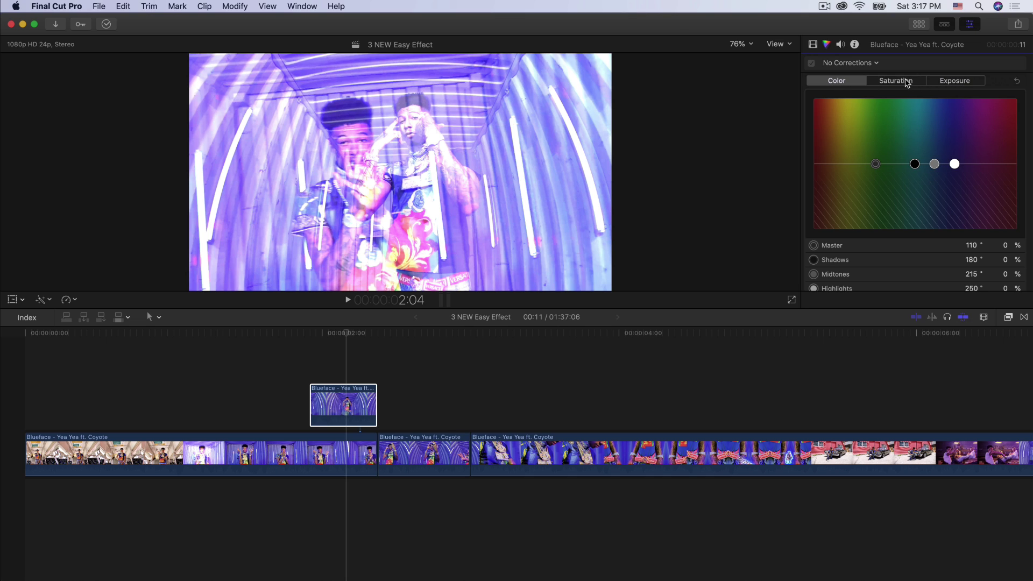
{"action": "left_click", "coordinate": [955, 81]}
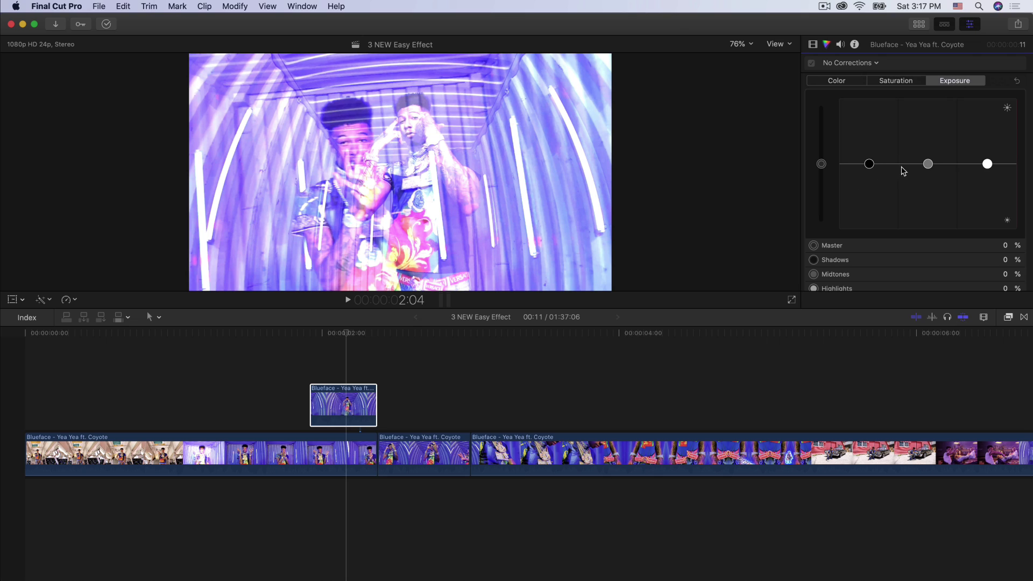
{"action": "scroll", "coordinate": [877, 182], "scroll_direction": "down", "scroll_amount": 2}
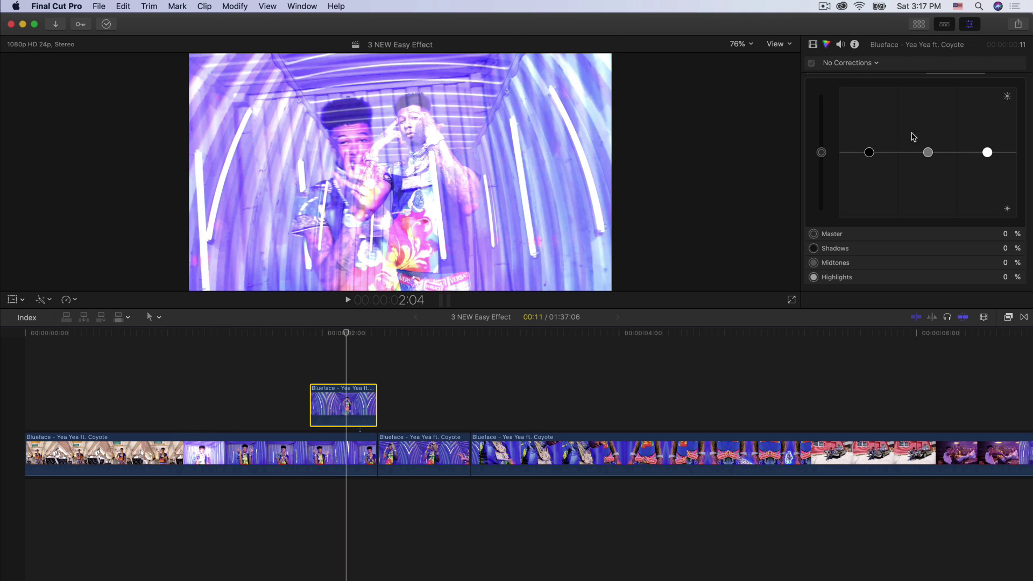
{"action": "left_click_drag", "start_coordinate": [868, 154], "coordinate": [867, 181]}
{"action": "left_click_drag", "start_coordinate": [927, 151], "coordinate": [928, 122]}
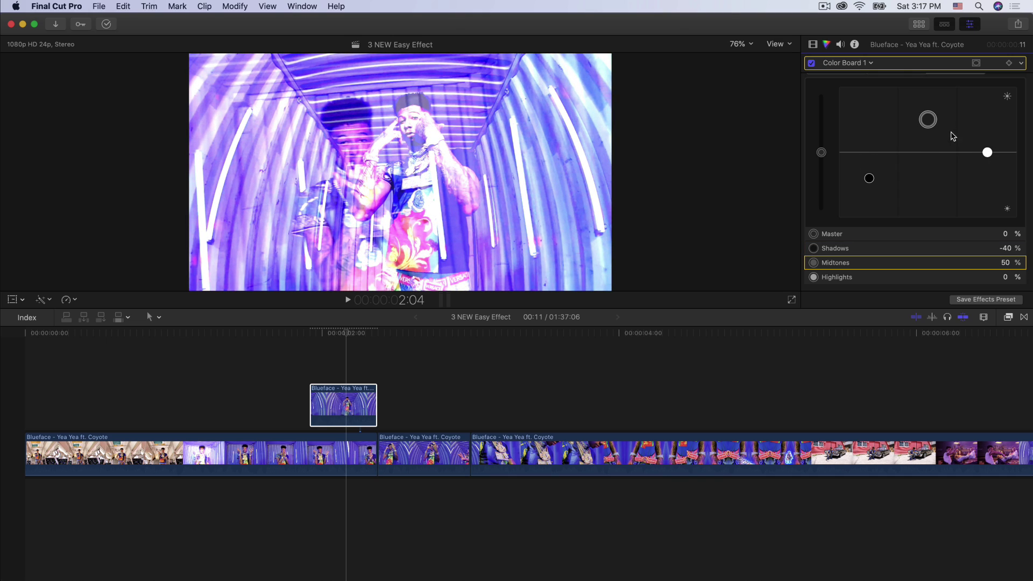
{"action": "left_click_drag", "start_coordinate": [987, 153], "coordinate": [988, 122]}
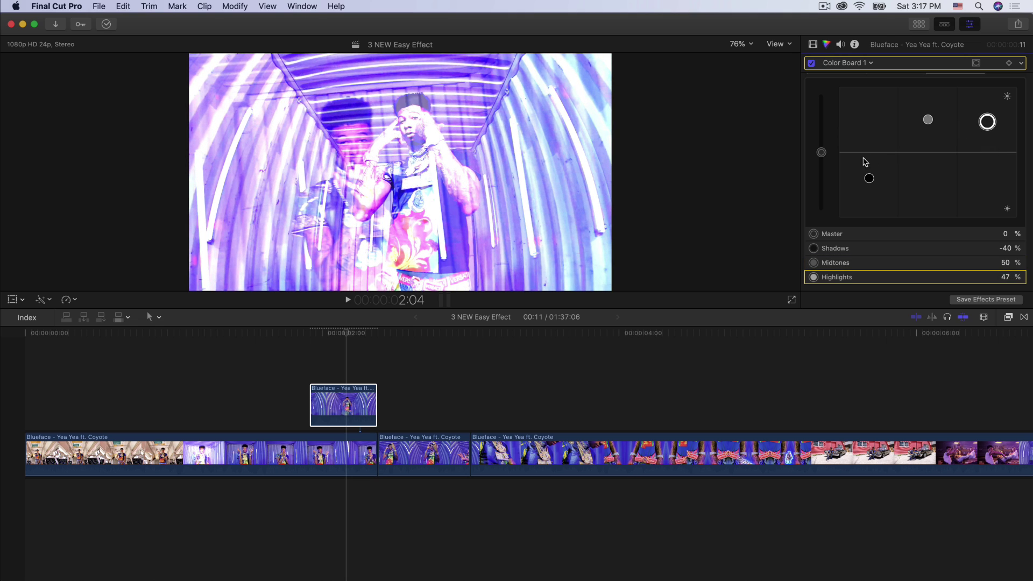
{"action": "left_click_drag", "start_coordinate": [824, 154], "coordinate": [824, 161]}
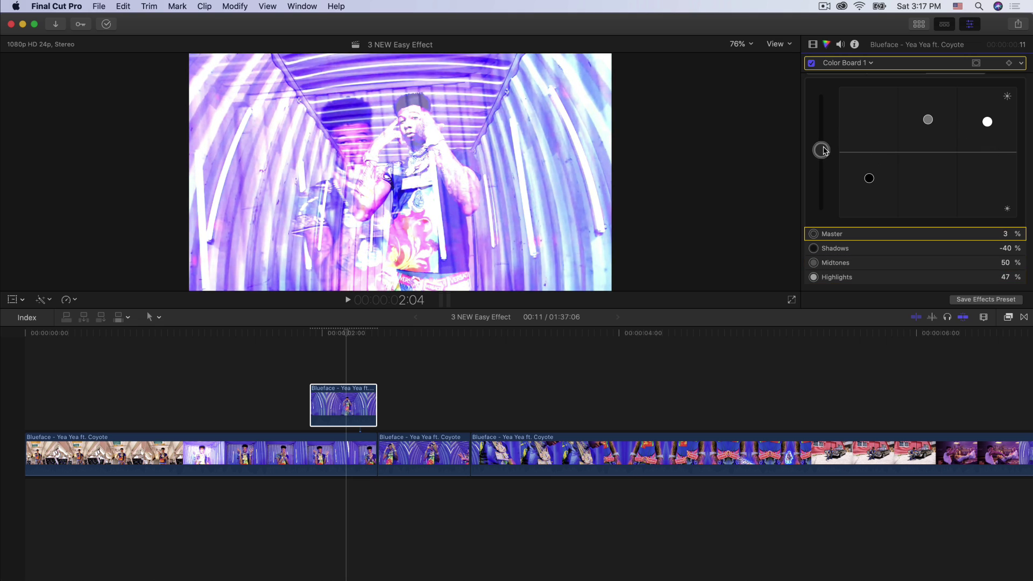
{"action": "key", "text": "space"}
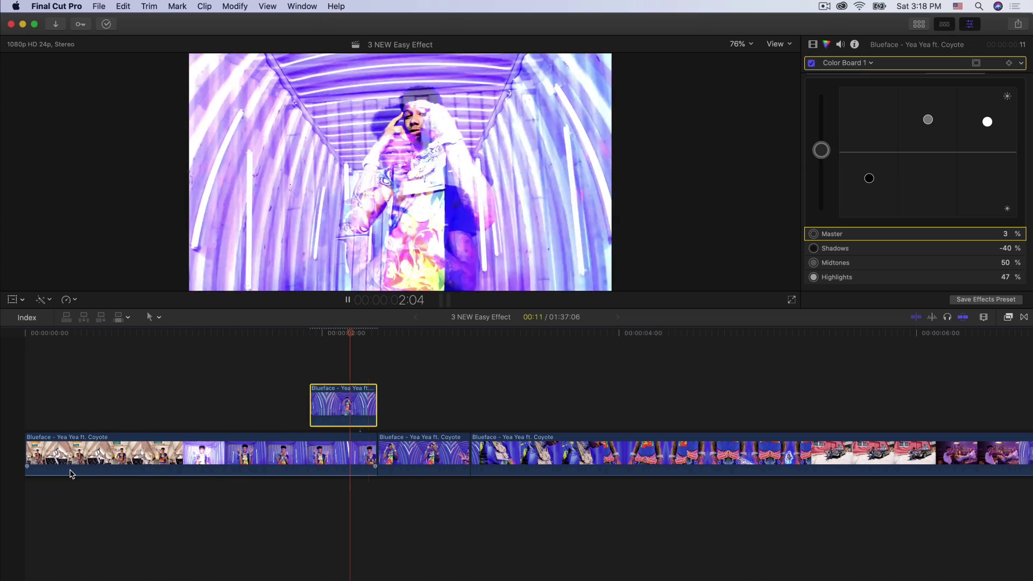
- Trim the overlaid piece to 15 frames, extending its start earlier, checking each change in playback
{"action": "key", "text": "space"}
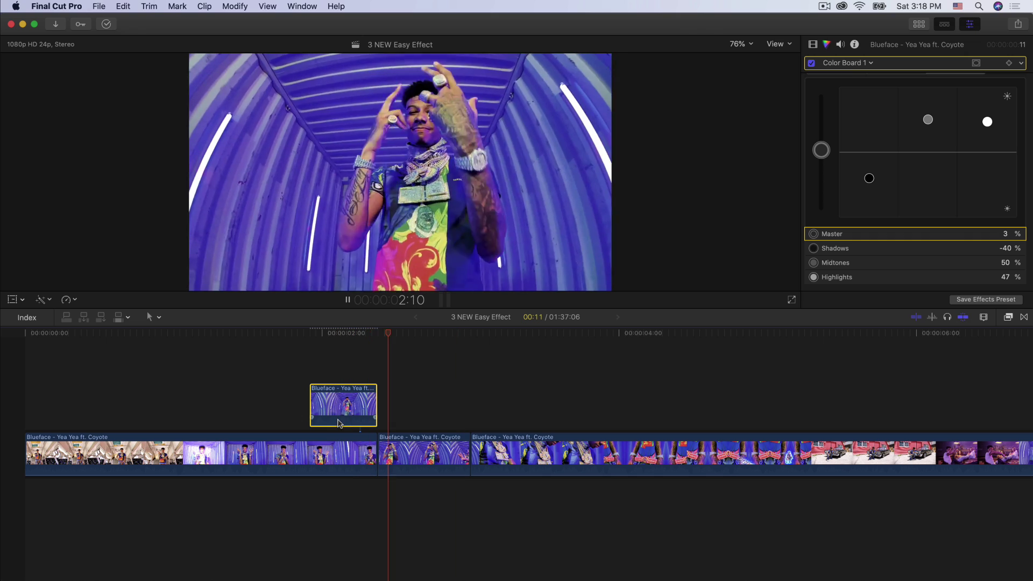
{"action": "left_click_drag", "start_coordinate": [376, 406], "coordinate": [414, 406]}
{"action": "key", "text": "space"}
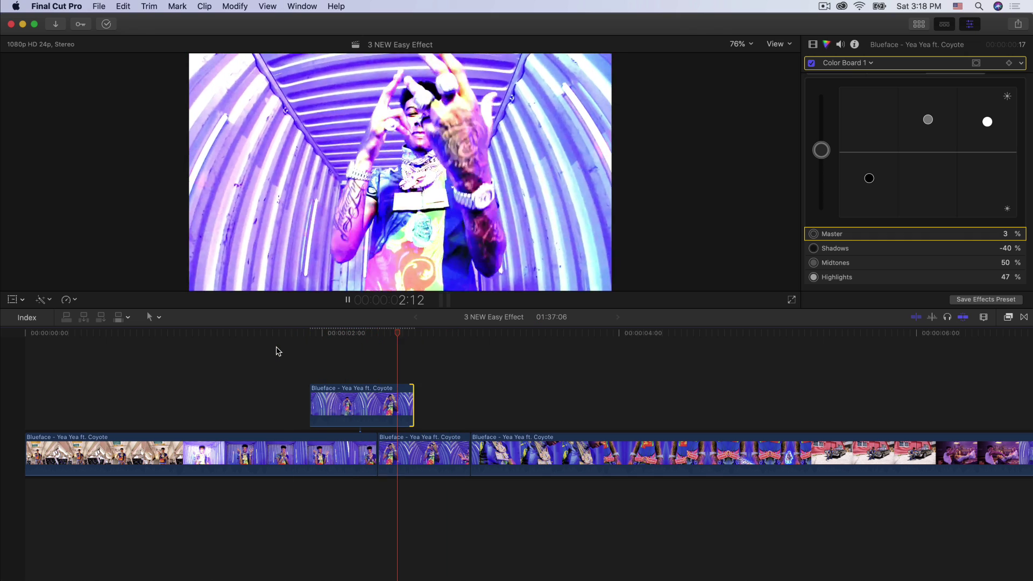
{"action": "left_click_drag", "start_coordinate": [413, 392], "coordinate": [376, 392]}
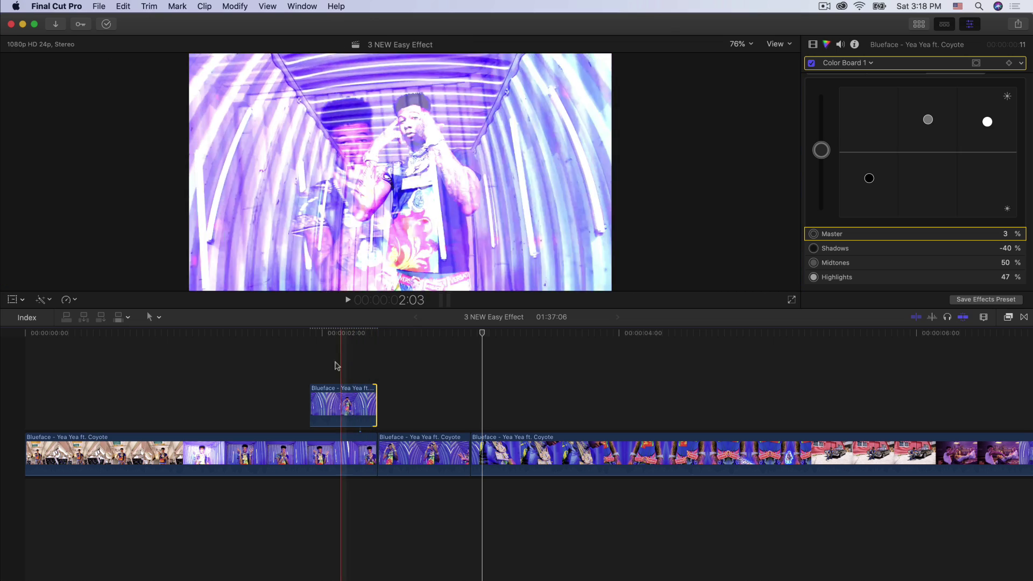
{"action": "key", "text": "space"}
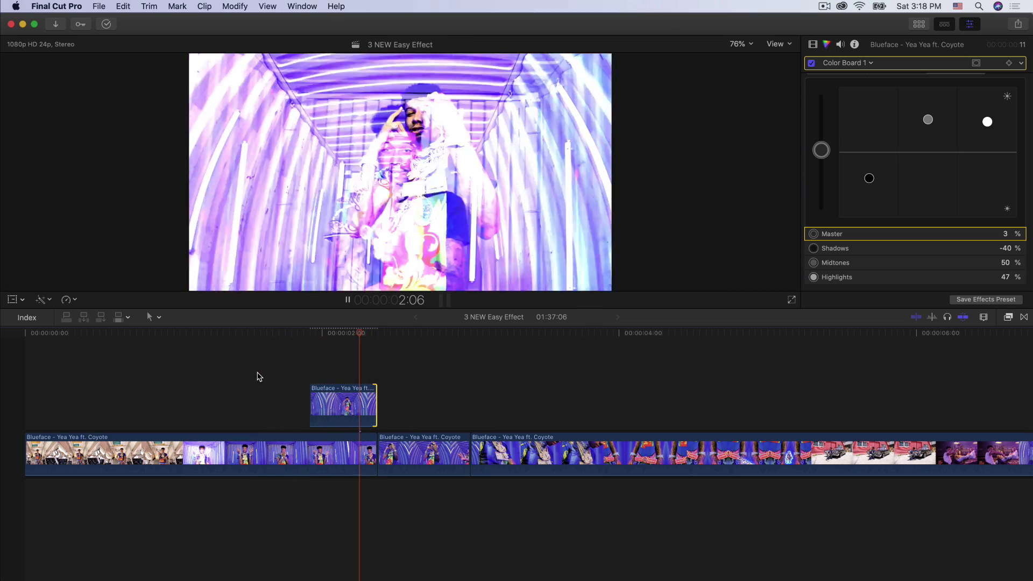
{"action": "left_click_drag", "start_coordinate": [310, 397], "coordinate": [285, 398]}
{"action": "key", "text": "space"}
{"action": "key", "text": "space"}
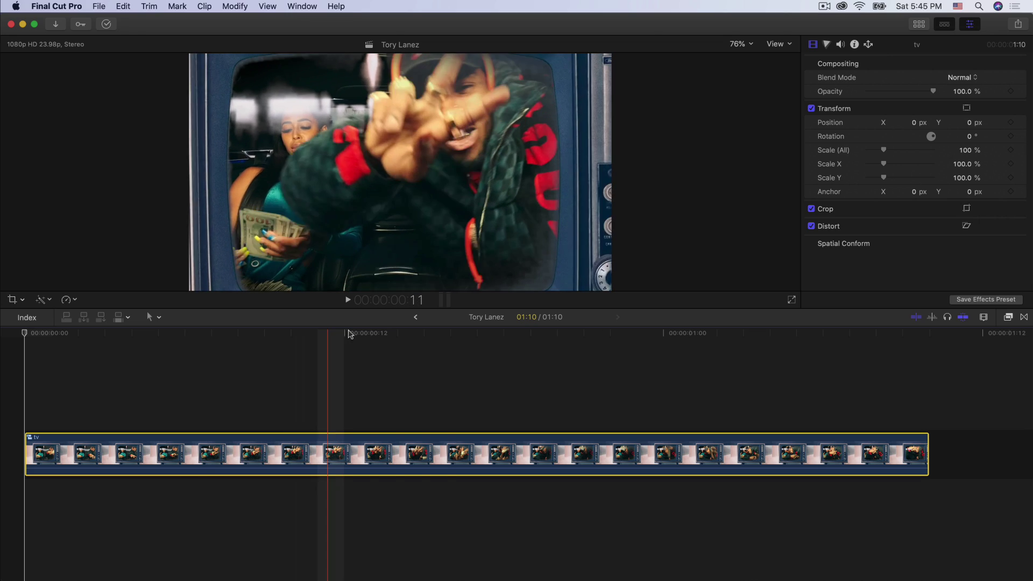
- Scrub through the Tory Lanez project's green-screen TV timeline
{"action": "left_click_drag", "start_coordinate": [493, 334], "coordinate": [618, 337]}
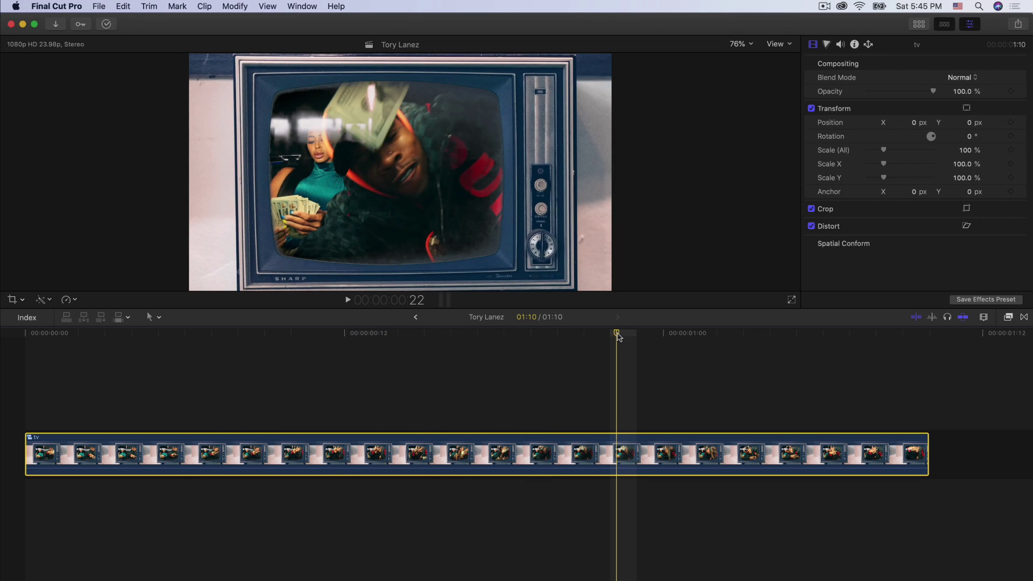
{"action": "left_click_drag", "start_coordinate": [618, 337], "coordinate": [461, 392]}
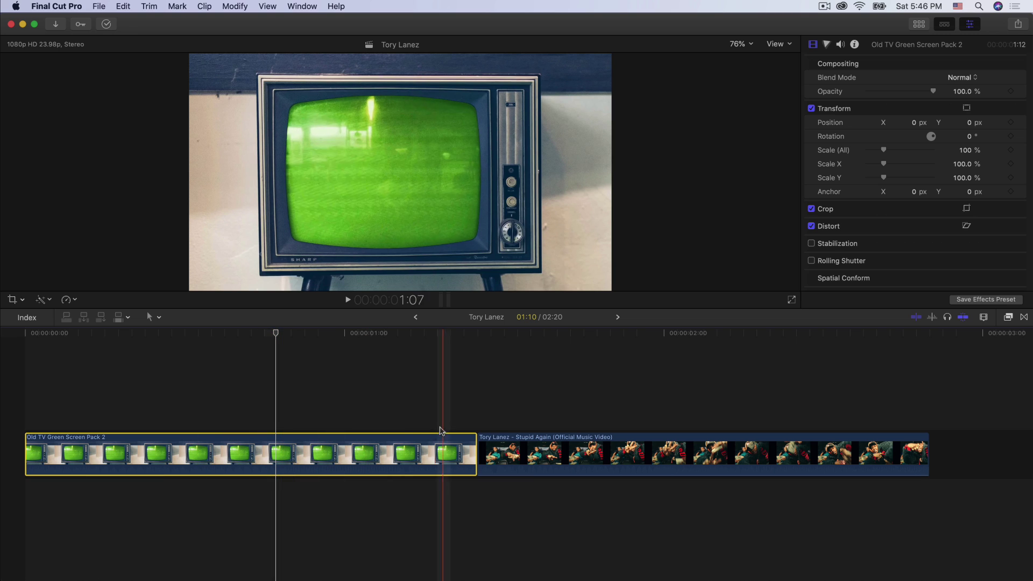
- Preview the music-video clip's footage by scrubbing through its start
{"action": "left_click", "coordinate": [516, 455]}
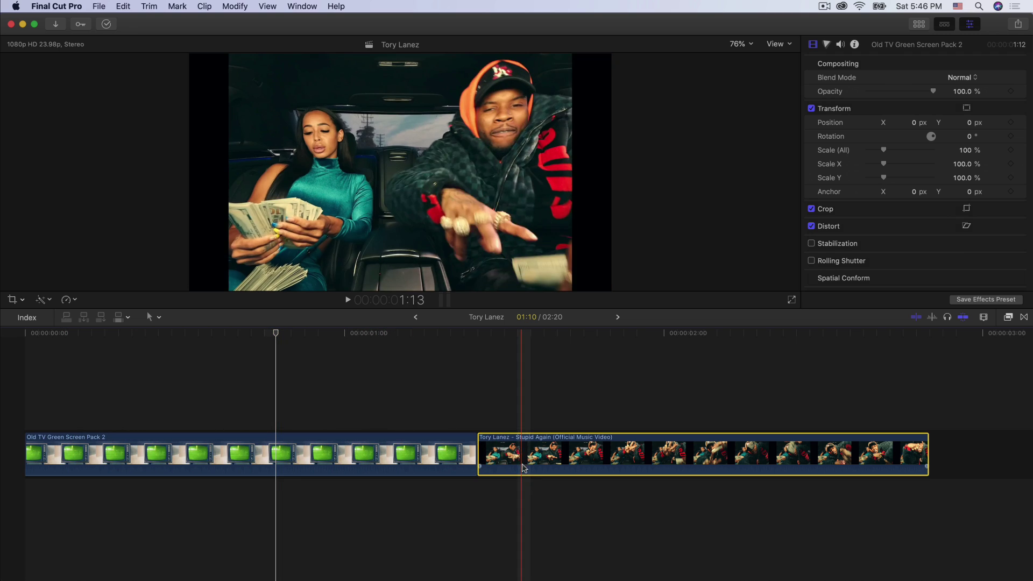
{"action": "left_click", "coordinate": [815, 335]}
{"action": "left_click_drag", "start_coordinate": [816, 347], "coordinate": [591, 335]}
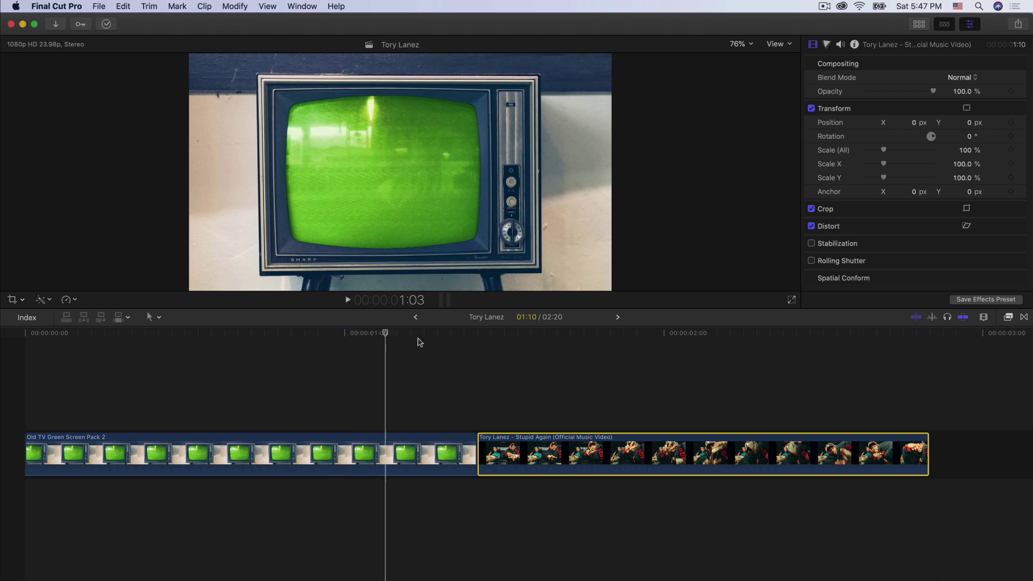
{"action": "left_click", "coordinate": [549, 355]}
{"action": "mouse_move", "coordinate": [550, 336]}
{"action": "left_mouse_down"}
{"action": "mouse_move", "coordinate": [589, 339]}
{"action": "mouse_move", "coordinate": [553, 337]}
{"action": "left_mouse_up"}
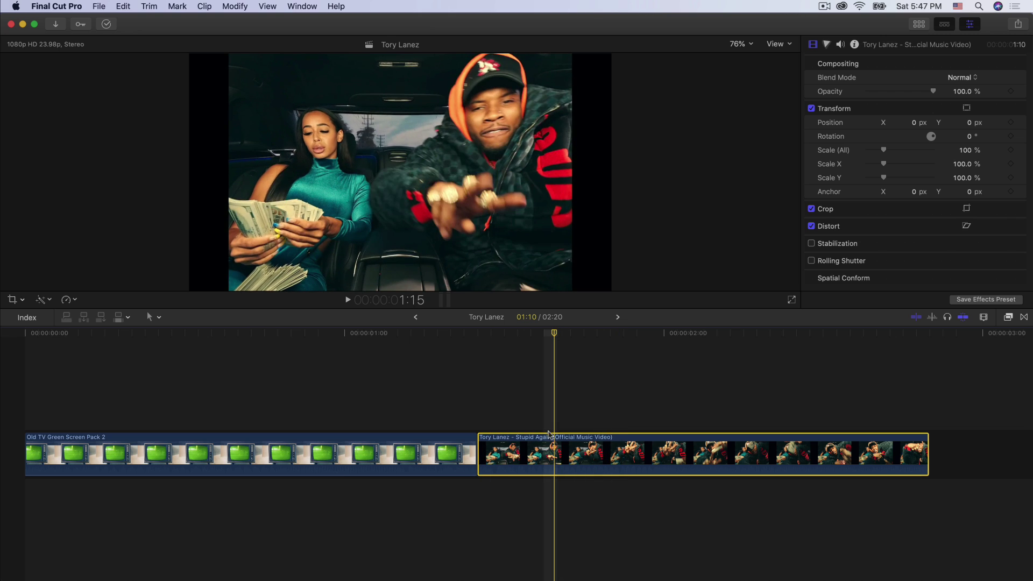
- Place the music video beneath the Old TV Green Screen Pack 2 clip at the start
{"action": "left_click_drag", "start_coordinate": [548, 443], "coordinate": [97, 494]}
{"action": "key", "text": "super+equal"}
{"action": "left_click", "coordinate": [371, 445]}
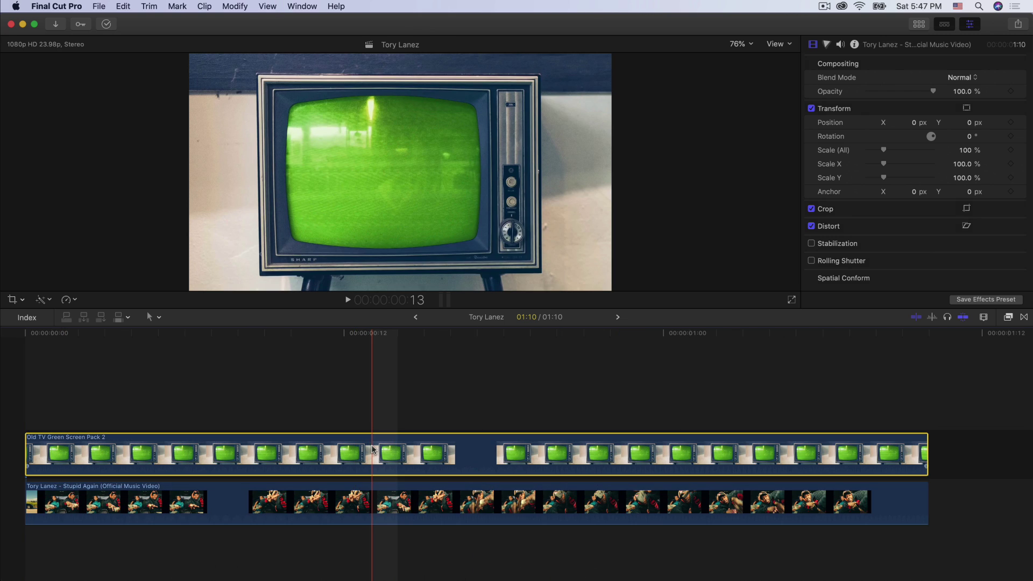
{"action": "left_click", "coordinate": [1010, 319]}
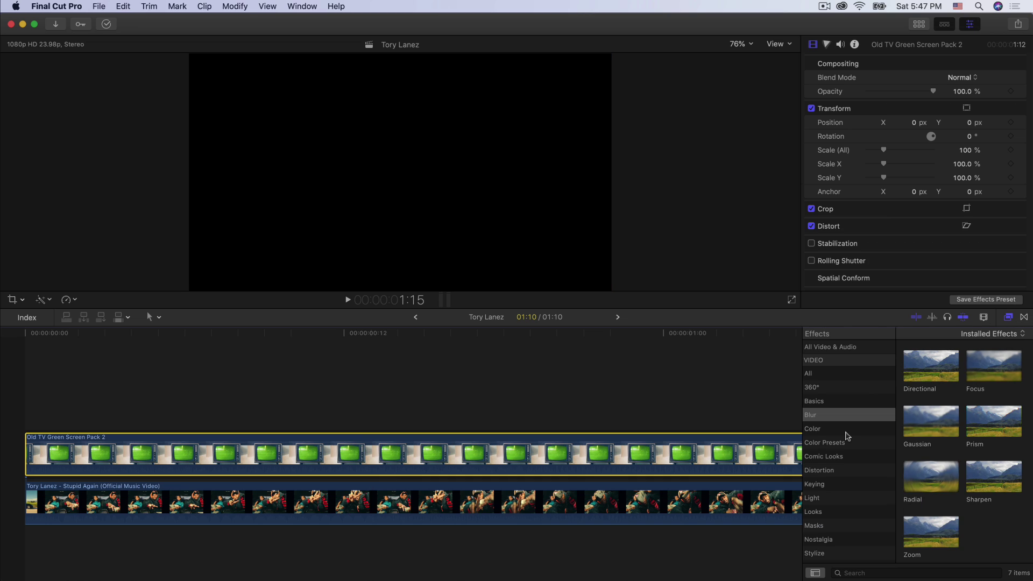
- Apply the Keyer to the green-screen TV clip and play the keyed composite
{"action": "scroll", "coordinate": [848, 436], "scroll_direction": "down", "scroll_amount": 2}
{"action": "left_click", "coordinate": [830, 448]}
{"action": "left_click_drag", "start_coordinate": [933, 376], "coordinate": [554, 469]}
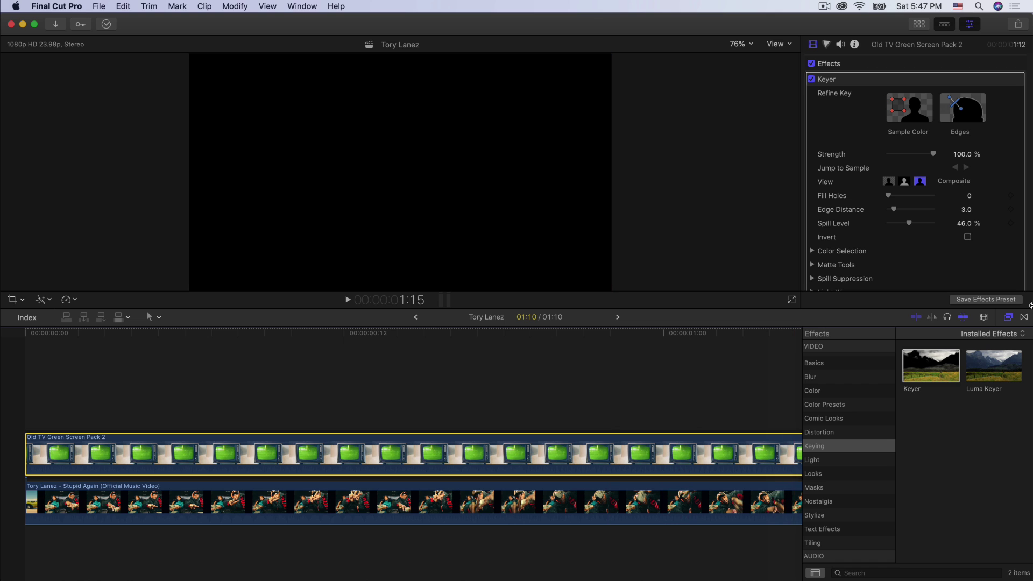
{"action": "left_click", "coordinate": [1009, 318]}
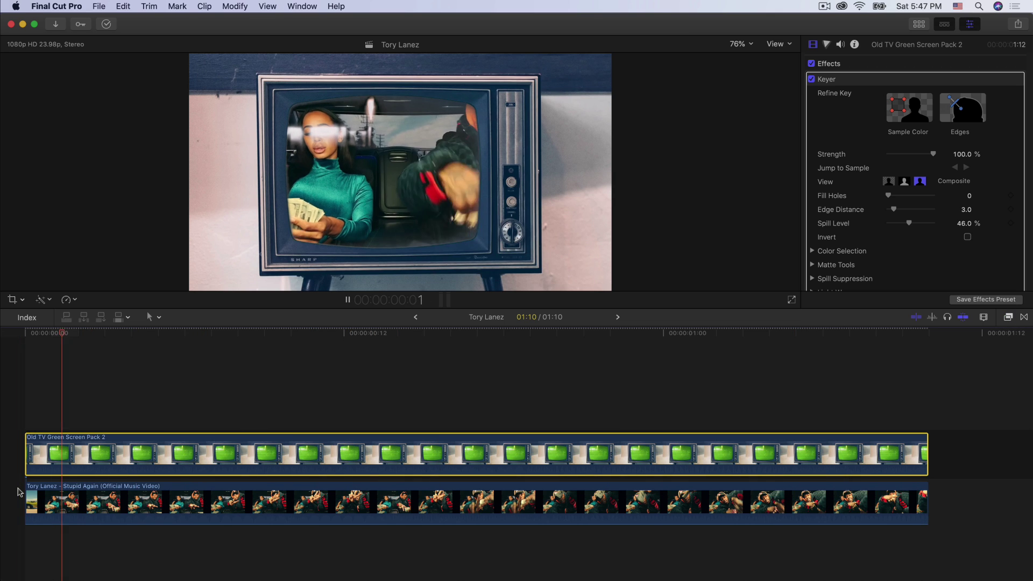
{"action": "key", "text": "space"}
{"action": "key", "text": "space"}
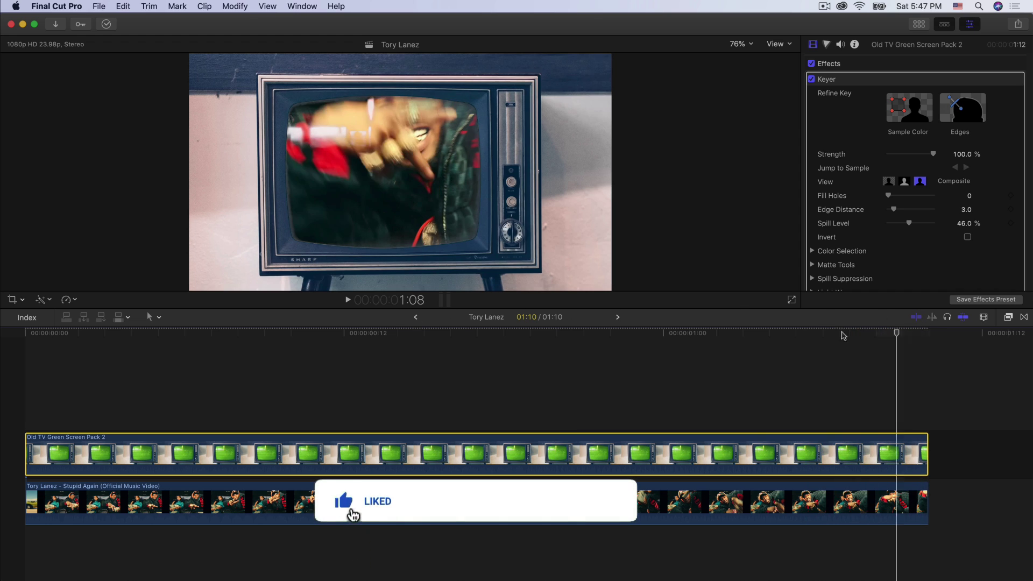
{"action": "left_click", "coordinate": [324, 370]}
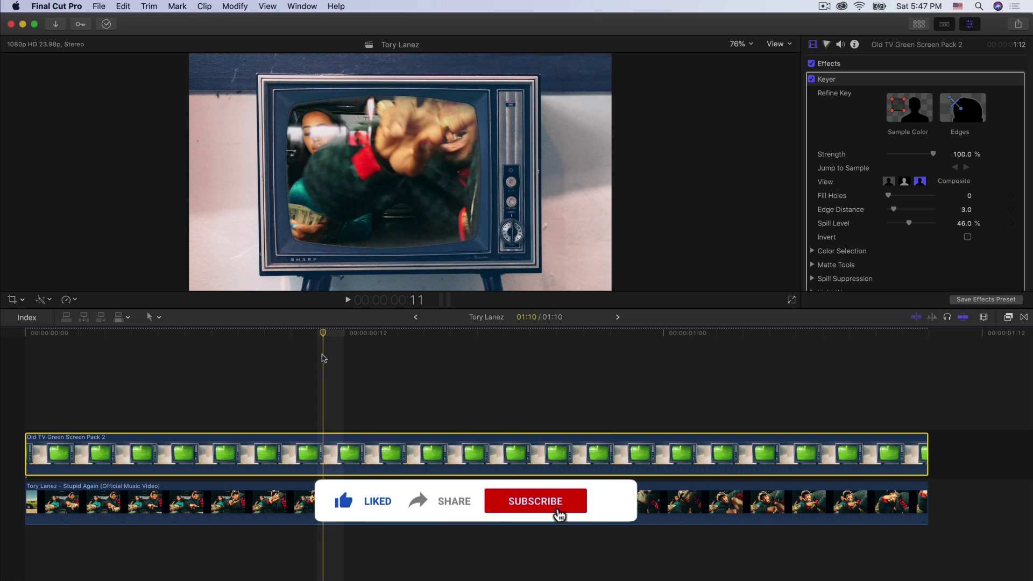
- Select the Tory Lanez music-video clip and reopen the effects library
{"action": "left_click", "coordinate": [165, 358]}
{"action": "left_click", "coordinate": [442, 503]}
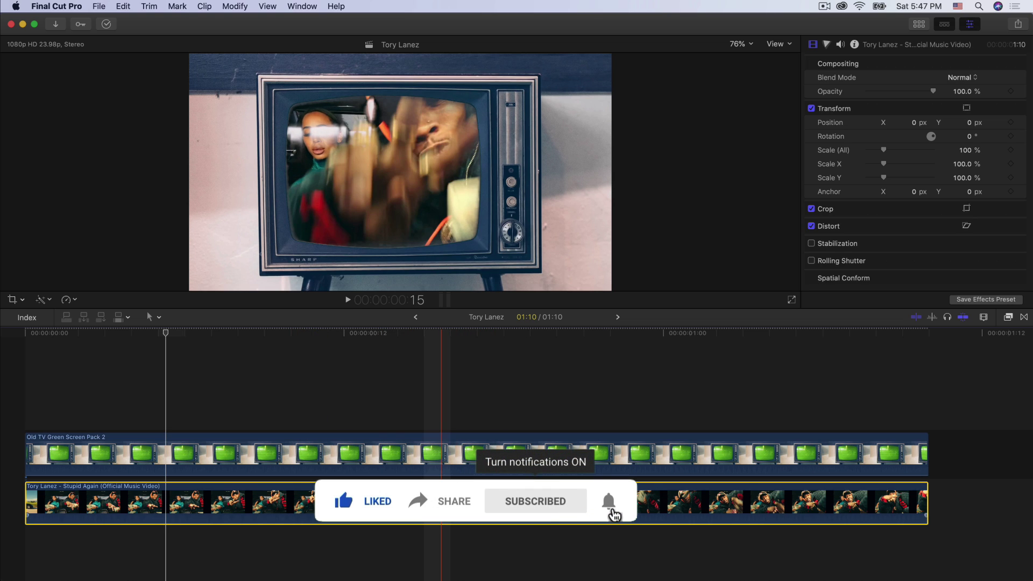
{"action": "left_click", "coordinate": [1008, 317]}
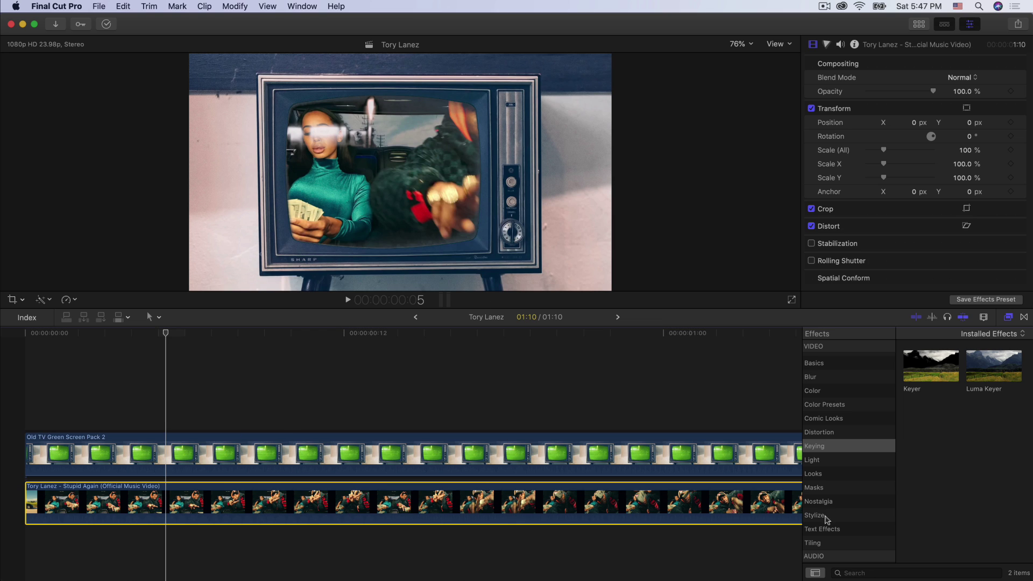
- Apply Stylize > Vignette to the Tory Lanez clip and reduce its size to 0.72
{"action": "left_click", "coordinate": [828, 515]}
{"action": "scroll", "coordinate": [946, 467], "scroll_direction": "down", "scroll_amount": 20}
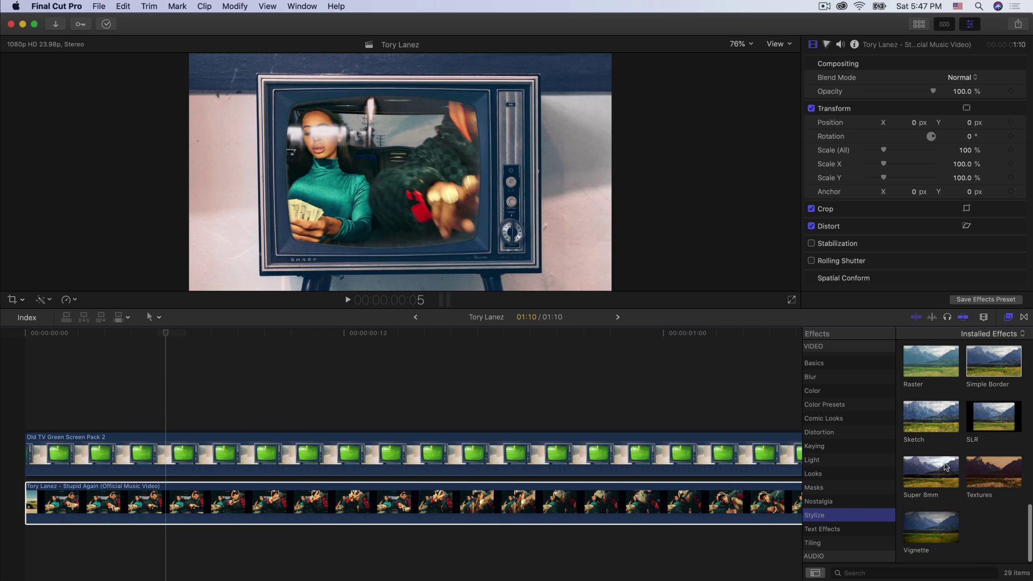
{"action": "left_click", "coordinate": [926, 525]}
{"action": "left_click_drag", "start_coordinate": [926, 526], "coordinate": [549, 512]}
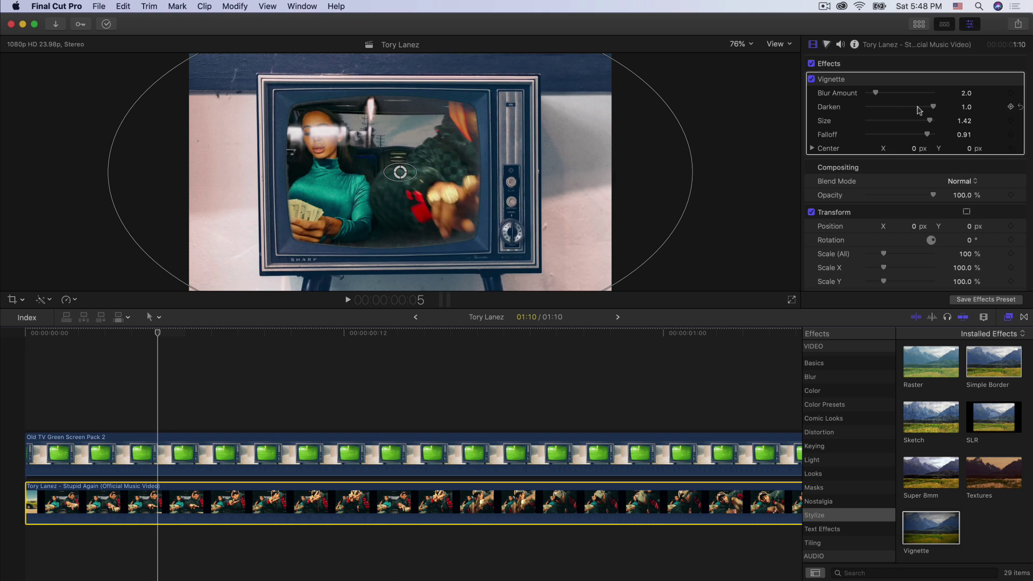
{"action": "left_click_drag", "start_coordinate": [924, 123], "coordinate": [878, 144]}
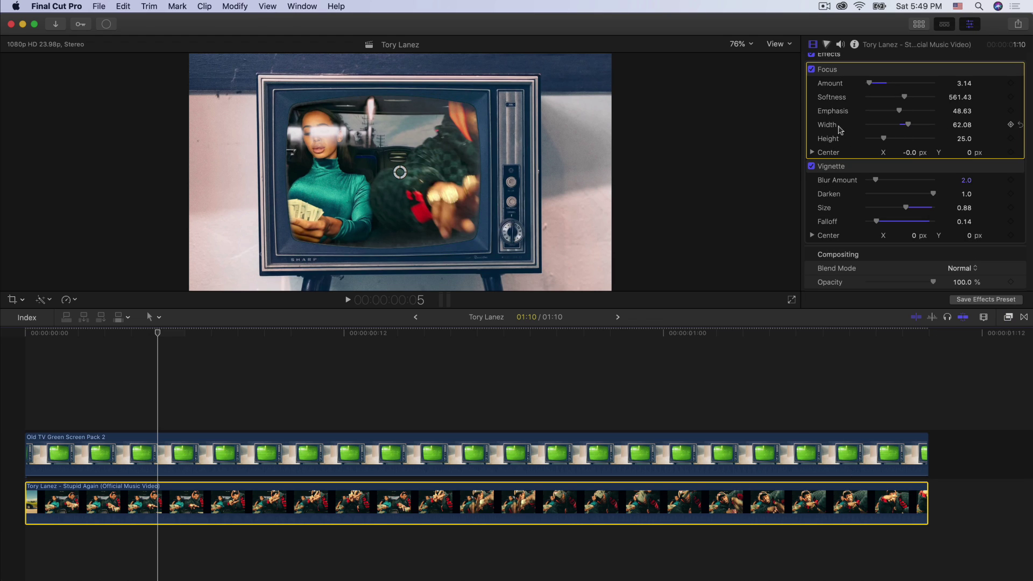
- Scale the music video down inside the TV using on-screen transform controls
{"action": "left_click", "coordinate": [25, 302]}
{"action": "left_click", "coordinate": [38, 311]}
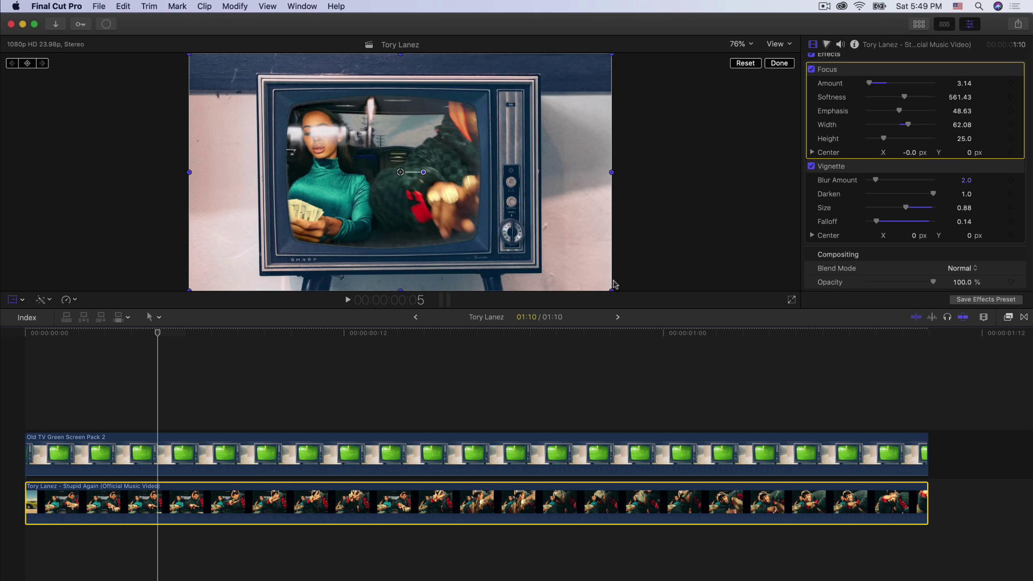
{"action": "left_click_drag", "start_coordinate": [611, 292], "coordinate": [522, 247]}
{"action": "left_click", "coordinate": [778, 63]}
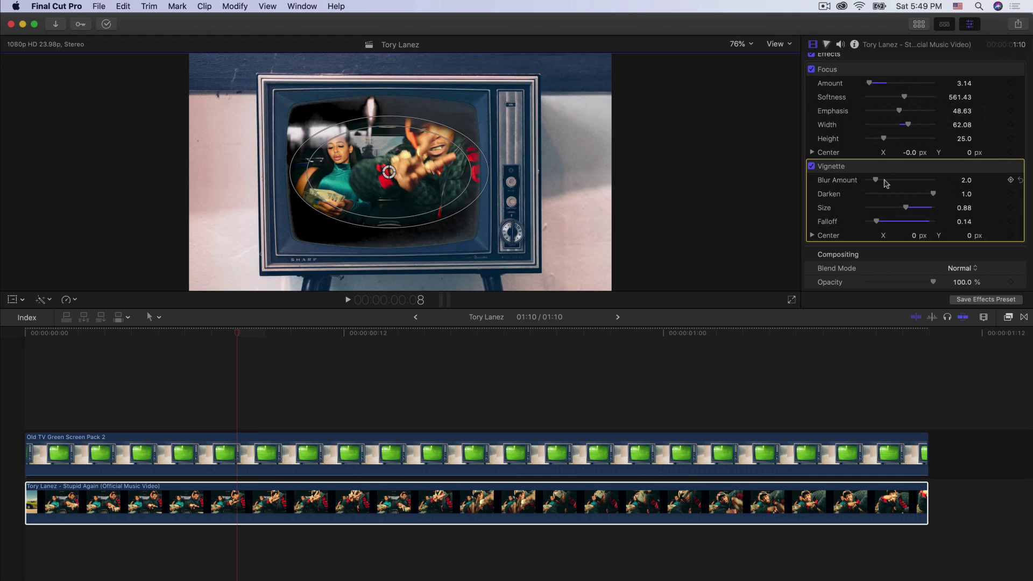
- Lighten the vignette darkening to 0.18, then select both the TV and music-video clips
{"action": "left_click_drag", "start_coordinate": [926, 200], "coordinate": [899, 209]}
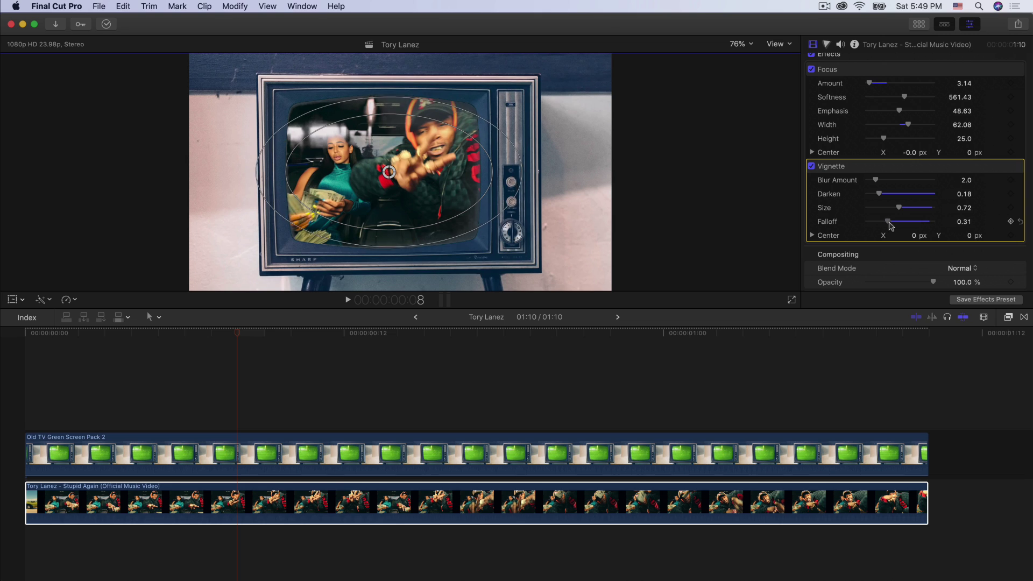
{"action": "scroll", "coordinate": [888, 226], "scroll_direction": "down", "scroll_amount": 3}
{"action": "left_click", "coordinate": [478, 425]}
{"action": "left_click_drag", "start_coordinate": [477, 425], "coordinate": [370, 503]}
- Combine the selected clips into a compound clip named tv and return to the start
{"action": "right_click", "coordinate": [369, 504]}
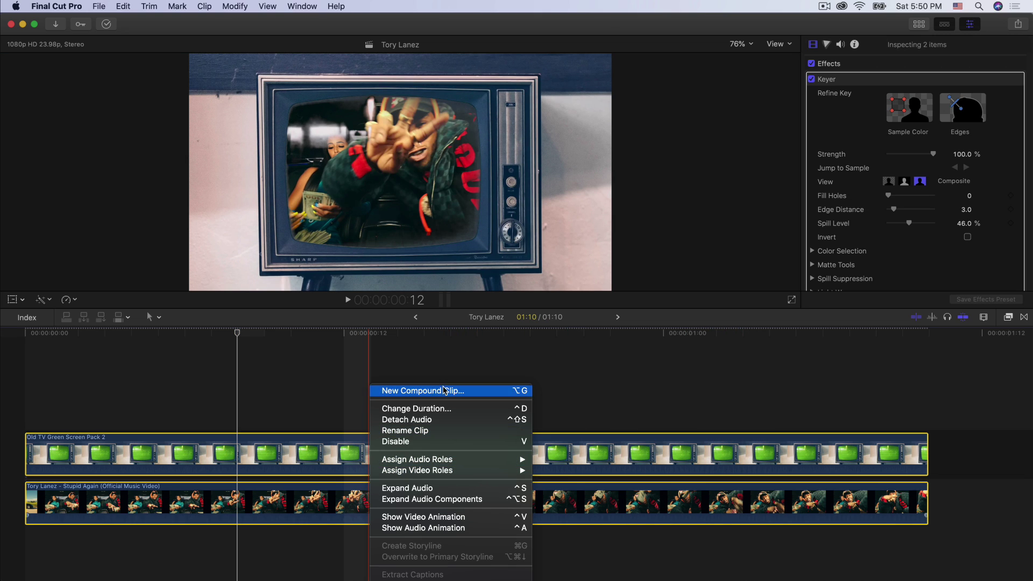
{"action": "left_click", "coordinate": [445, 390]}
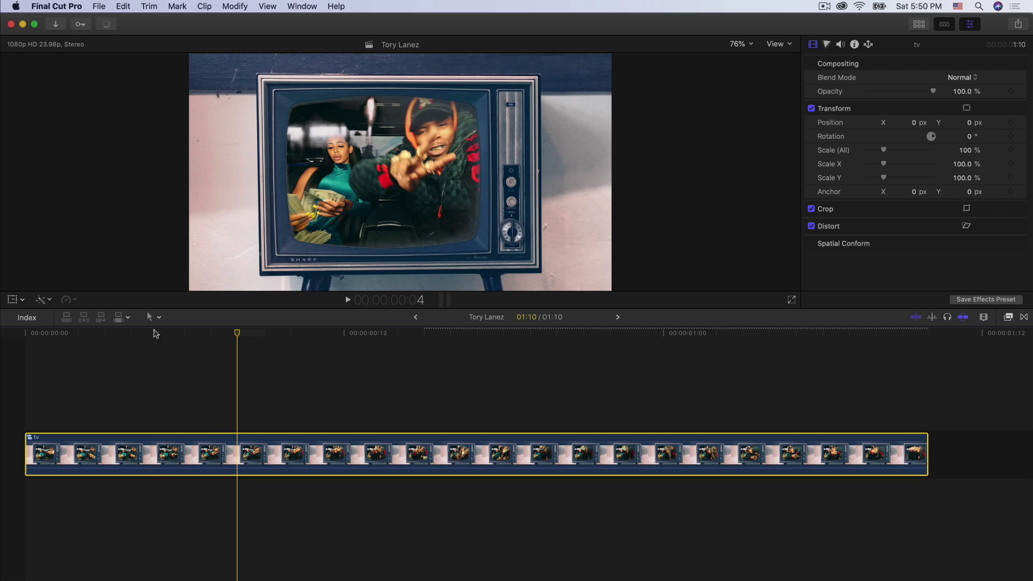
{"action": "key", "text": "Home"}
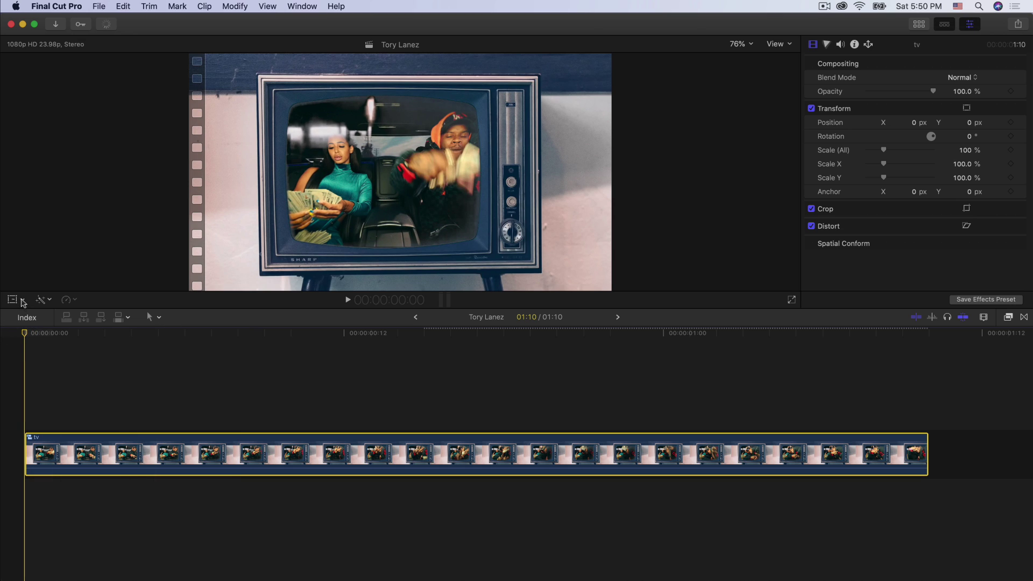
{"action": "left_click", "coordinate": [23, 302]}
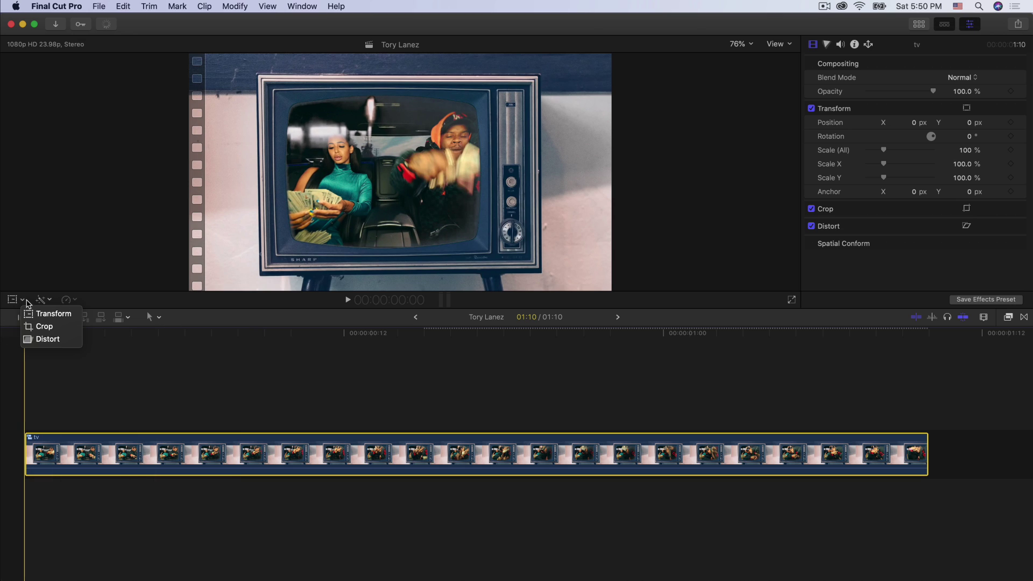
- Apply Ken Burns to tv, fitting the start frame onto the TV screen at 229%
{"action": "left_click", "coordinate": [45, 326]}
{"action": "left_click", "coordinate": [427, 277]}
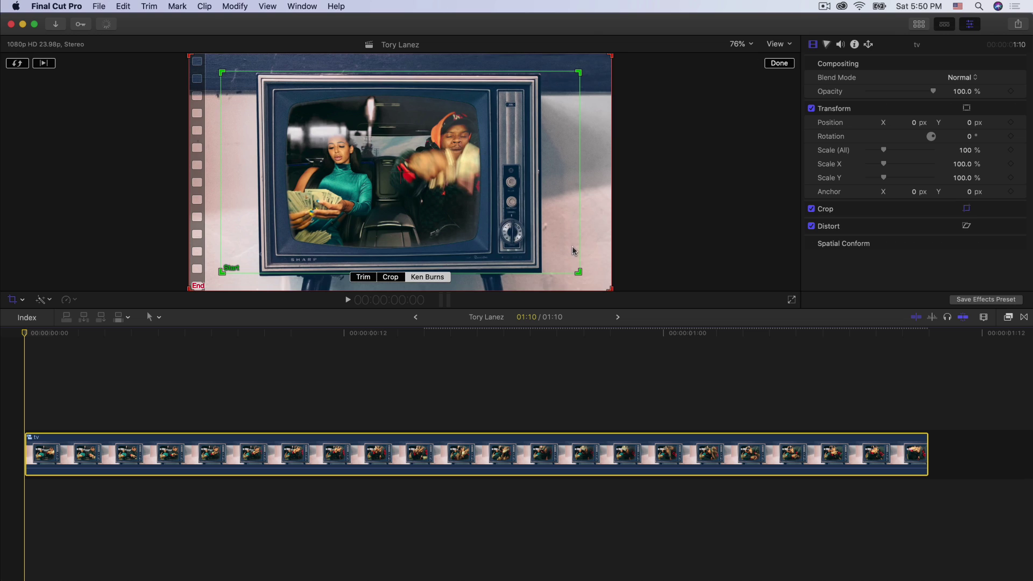
{"action": "left_click", "coordinate": [596, 250]}
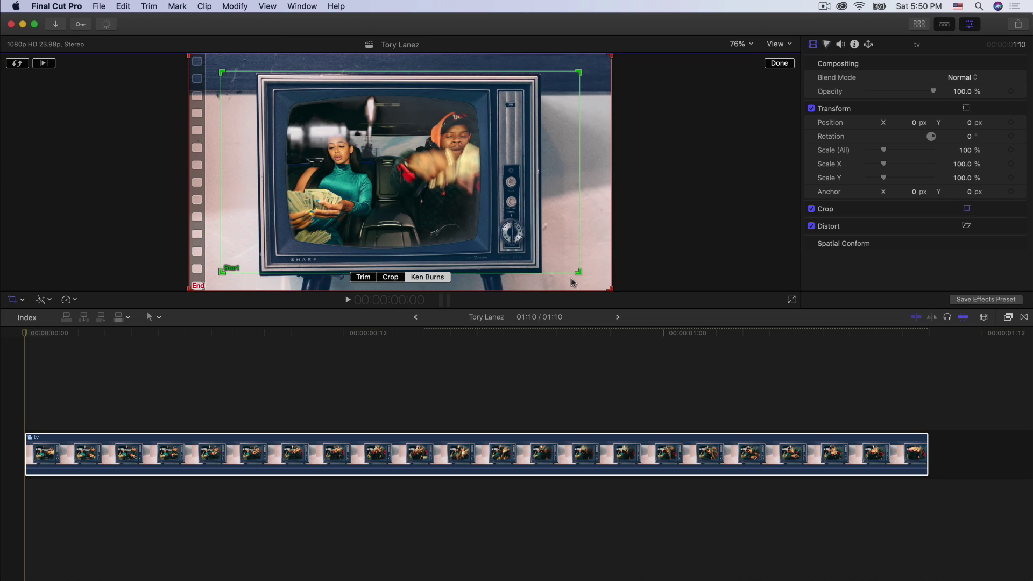
{"action": "left_click_drag", "start_coordinate": [579, 272], "coordinate": [442, 195]}
{"action": "left_click_drag", "start_coordinate": [401, 126], "coordinate": [459, 163]}
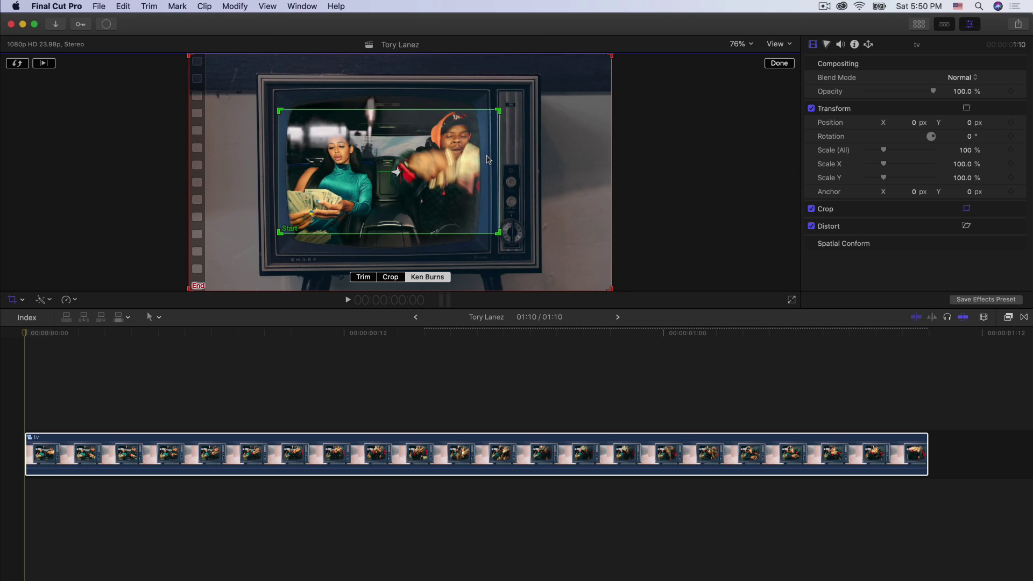
{"action": "left_click_drag", "start_coordinate": [499, 234], "coordinate": [464, 183]}
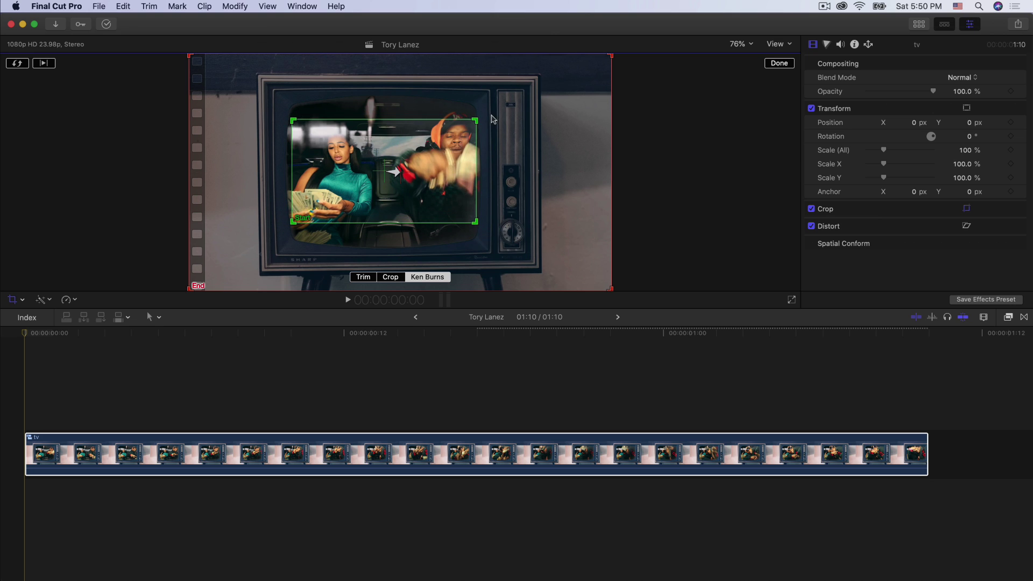
{"action": "left_click_drag", "start_coordinate": [476, 221], "coordinate": [452, 196]}
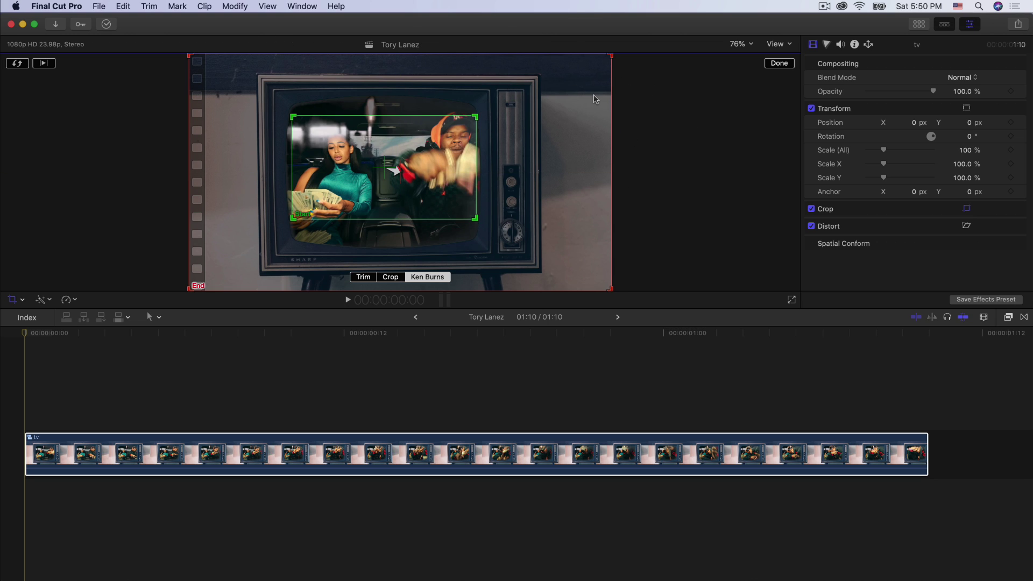
{"action": "left_click", "coordinate": [780, 67]}
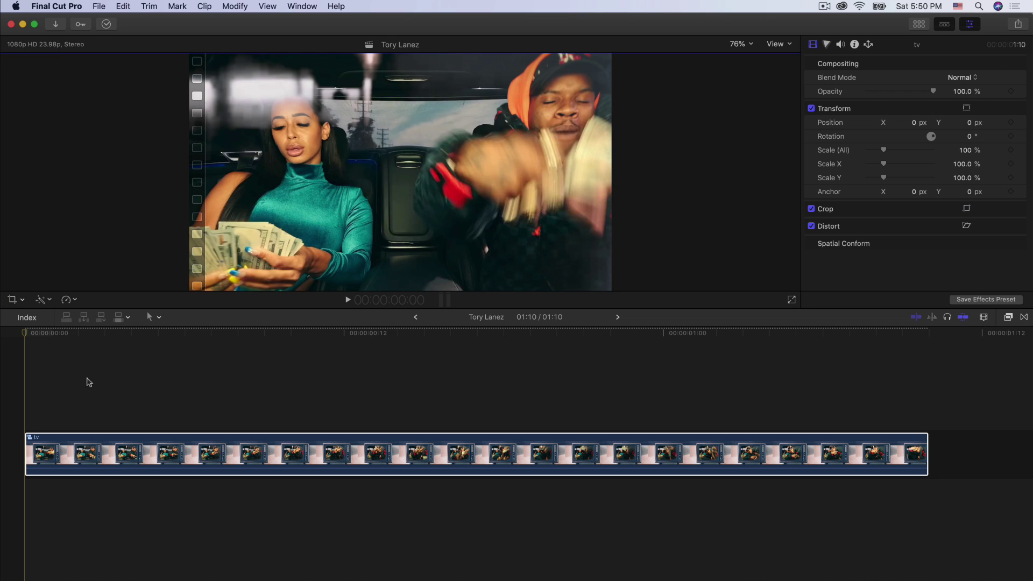
{"action": "key", "text": "space"}
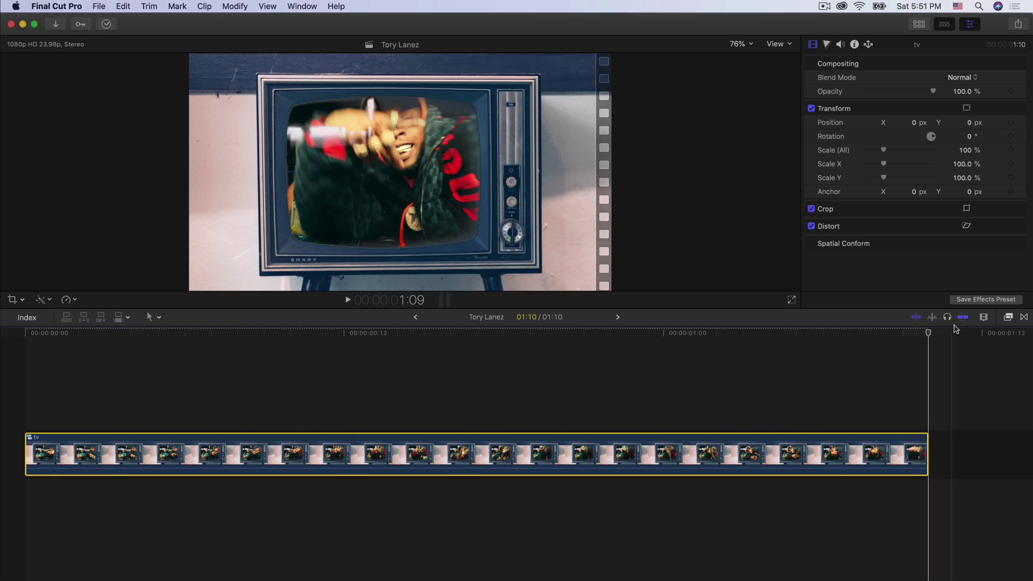
{"action": "key", "text": "space"}
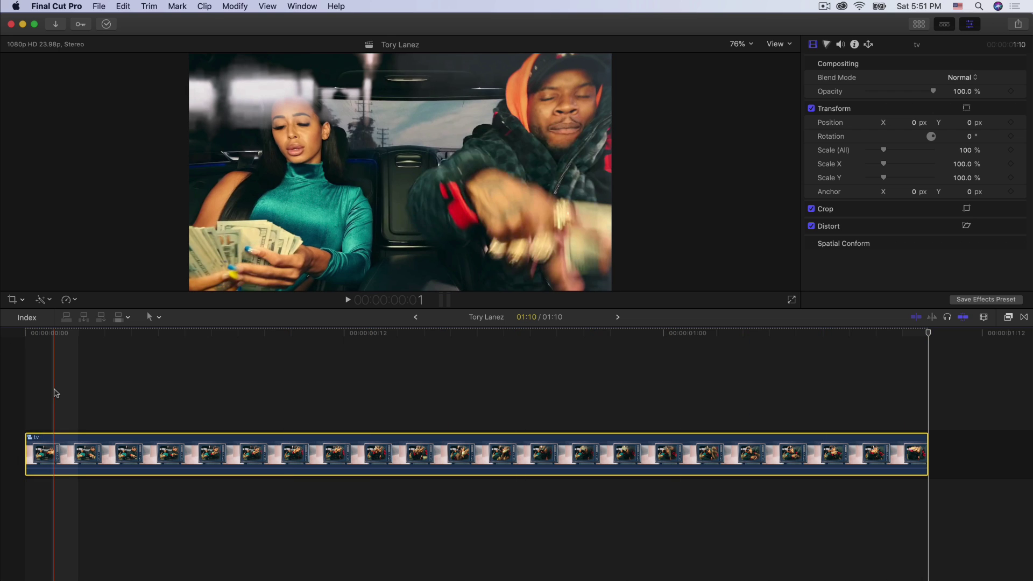
{"action": "key", "text": "space"}
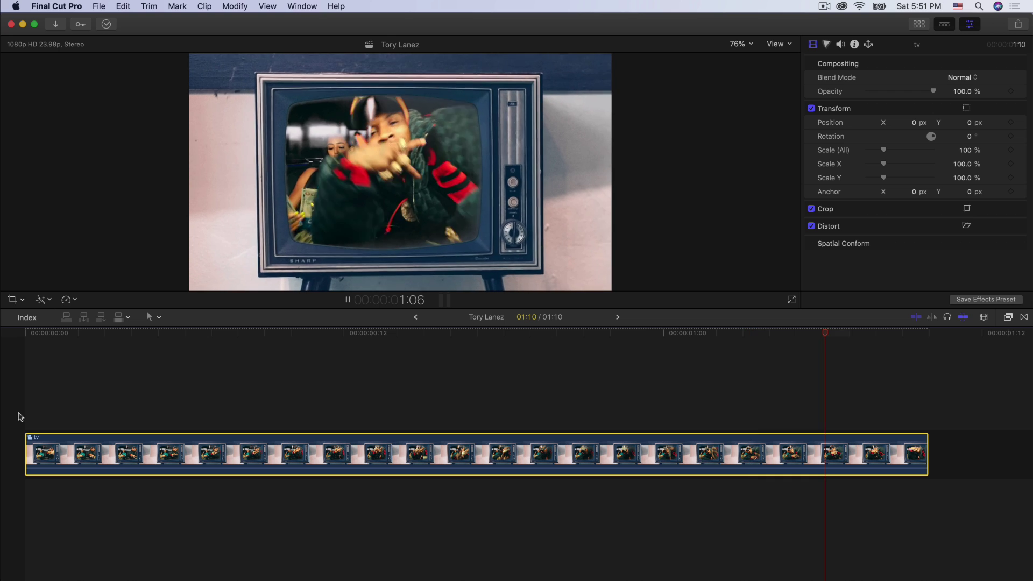
{"action": "key", "text": "space"}
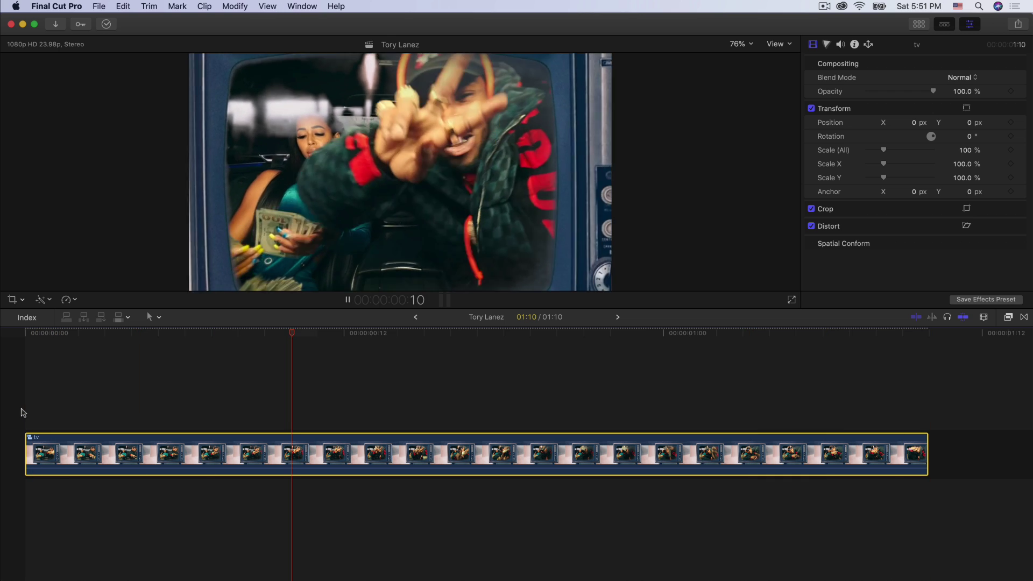
{"action": "left_click", "coordinate": [414, 383]}
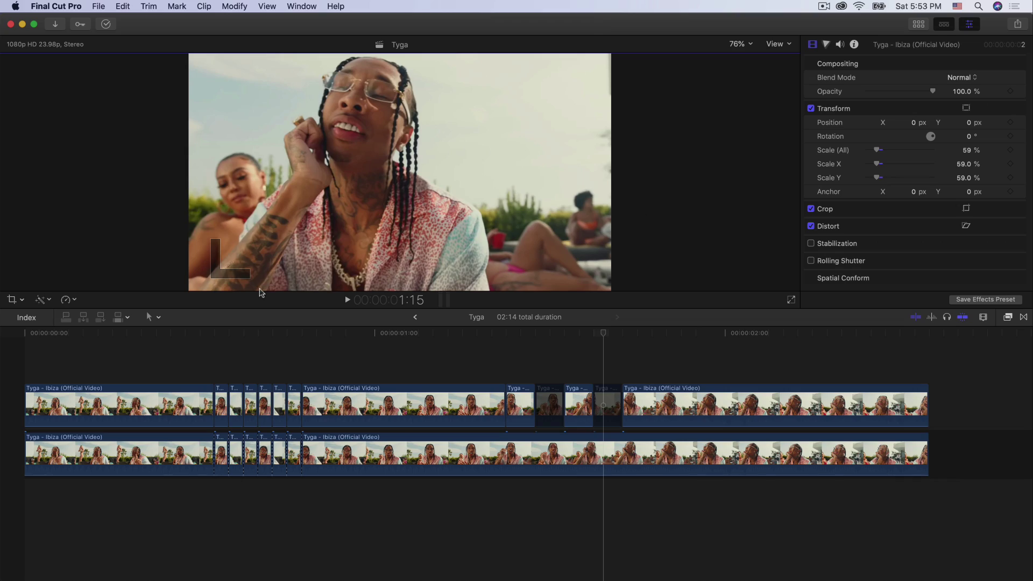
- Preview the Tyga clip, then Option-drag a copy above it and scale it to 72%
{"action": "left_click", "coordinate": [101, 343]}
{"action": "left_click_drag", "start_coordinate": [101, 343], "coordinate": [318, 350]}
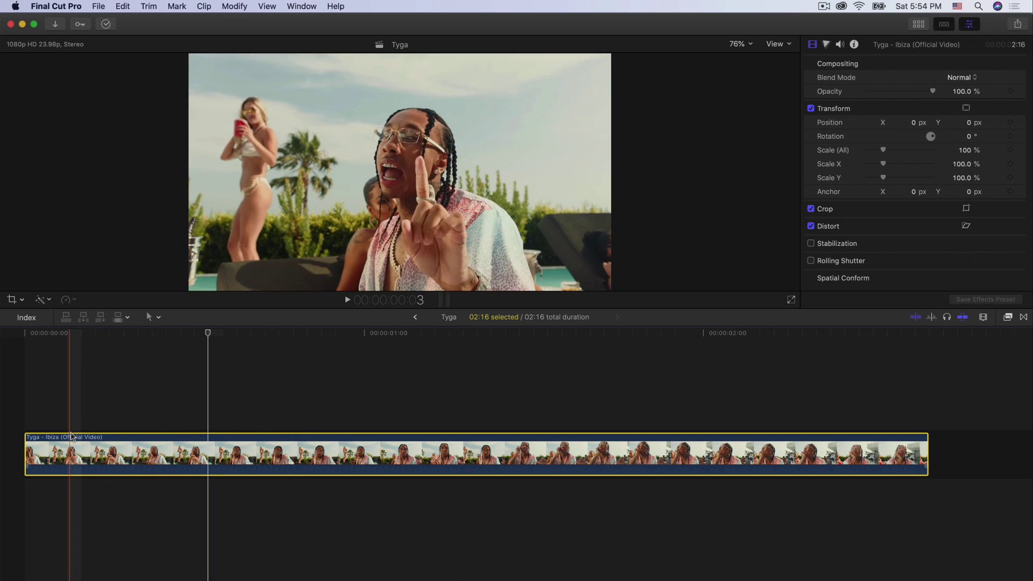
{"action": "key", "text": "space"}
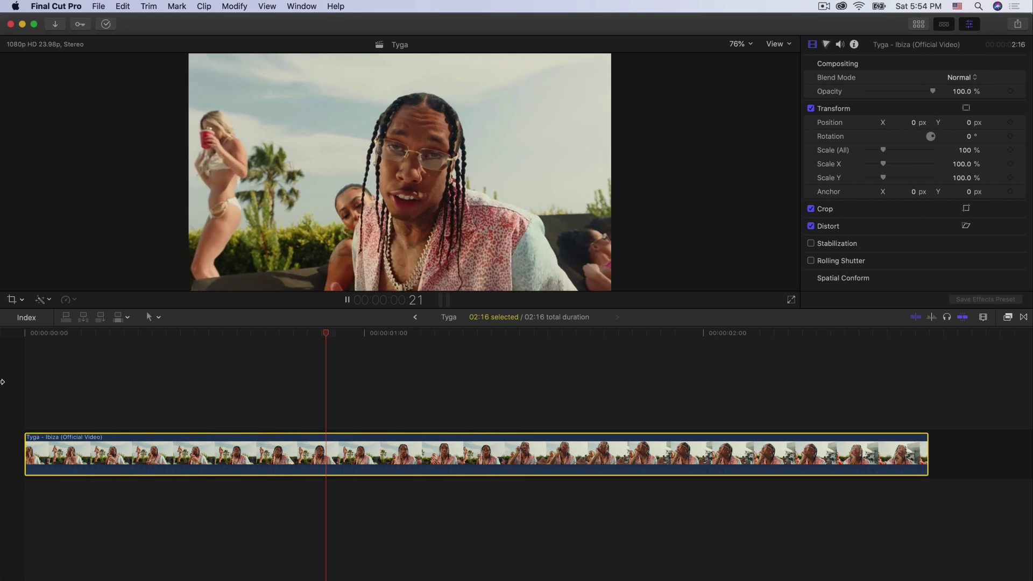
{"action": "key", "text": "space"}
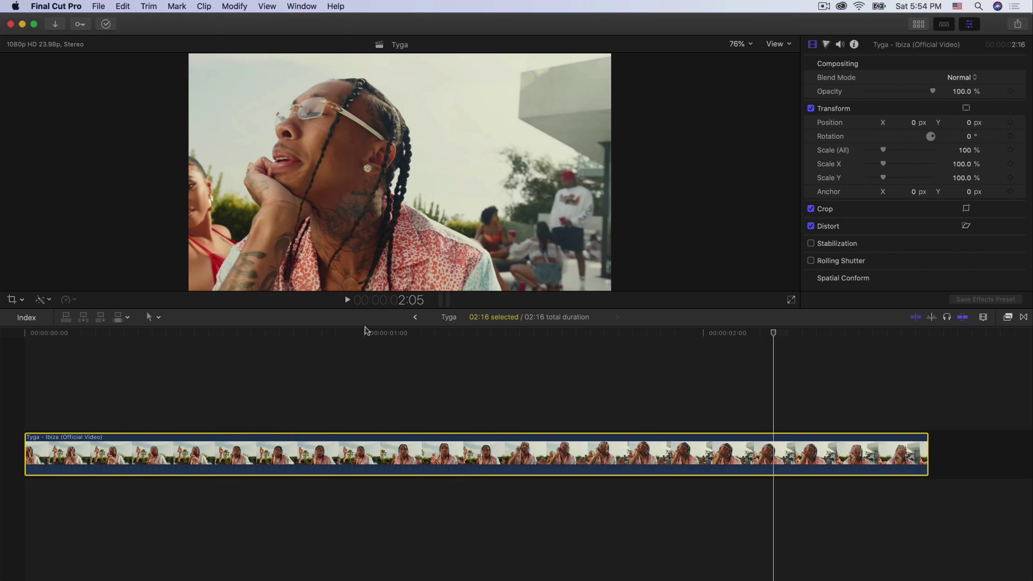
{"action": "key", "text": "space"}
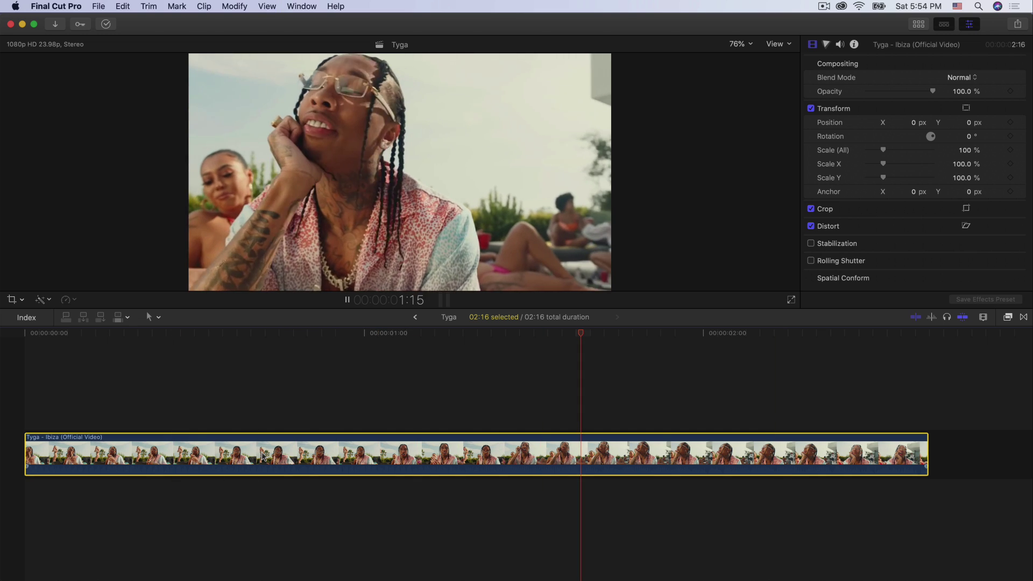
{"action": "key", "text": "space"}
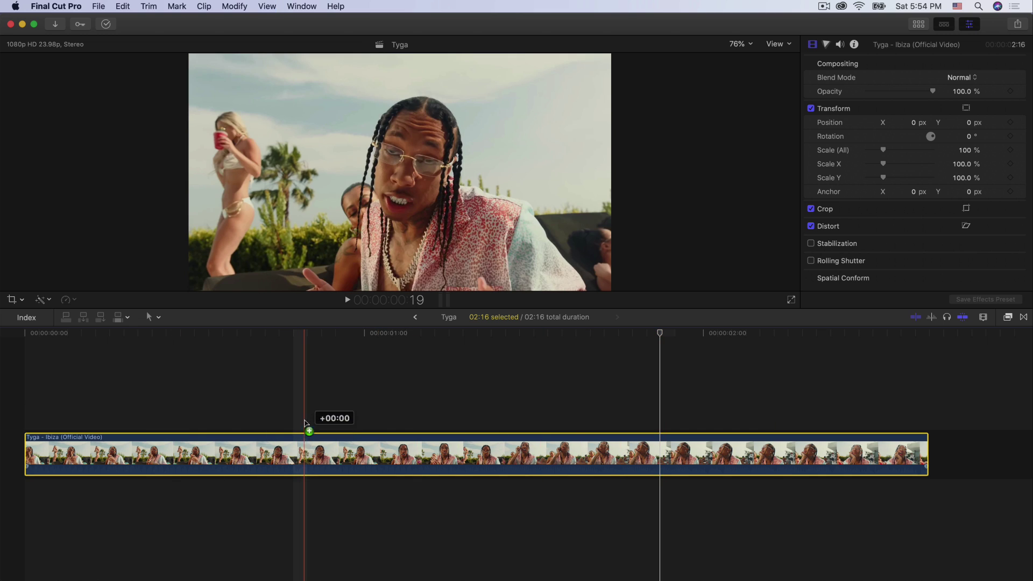
{"action": "left_click_drag", "start_coordinate": [304, 424], "coordinate": [293, 408]}
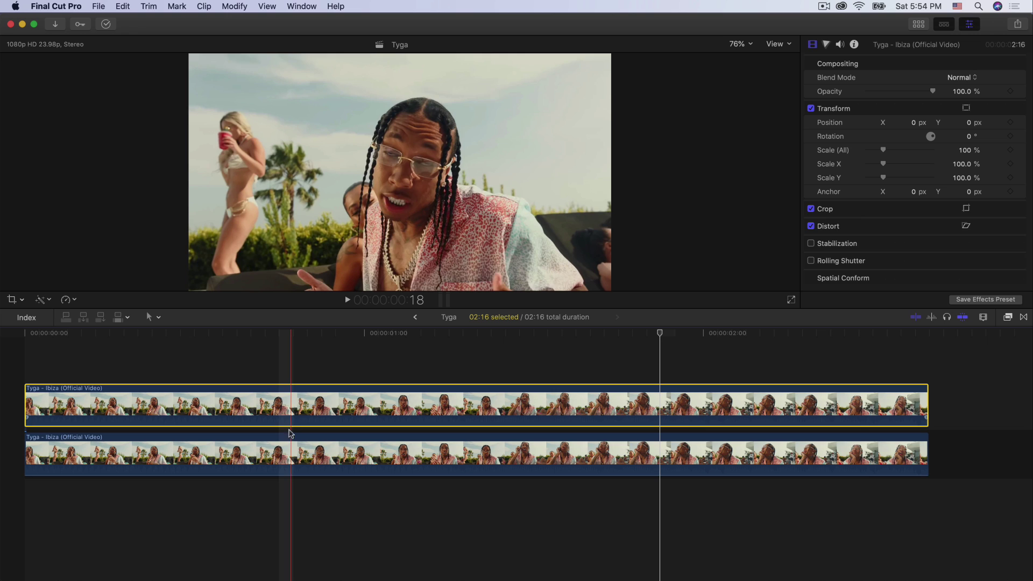
{"action": "left_click_drag", "start_coordinate": [883, 149], "coordinate": [877, 152]}
- Set the inset copy's scale to 65% and zoom the timeline in where cuts begin
{"action": "left_click", "coordinate": [220, 349]}
{"action": "left_click_drag", "start_coordinate": [219, 349], "coordinate": [252, 337]}
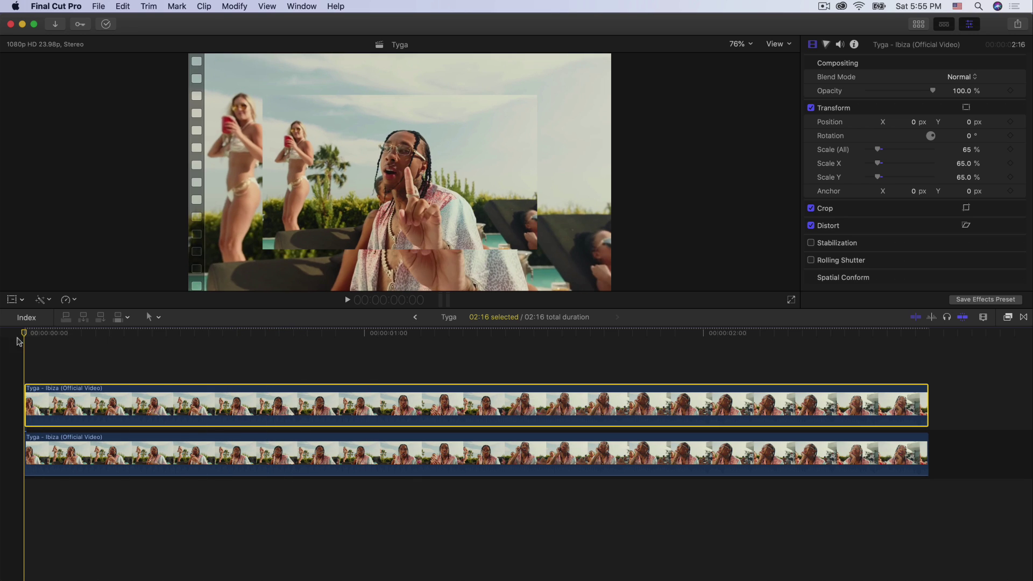
{"action": "key", "text": "super+equal"}
- Cut the top copy into a run of short pieces starting at the playhead
{"action": "key", "text": "r"}
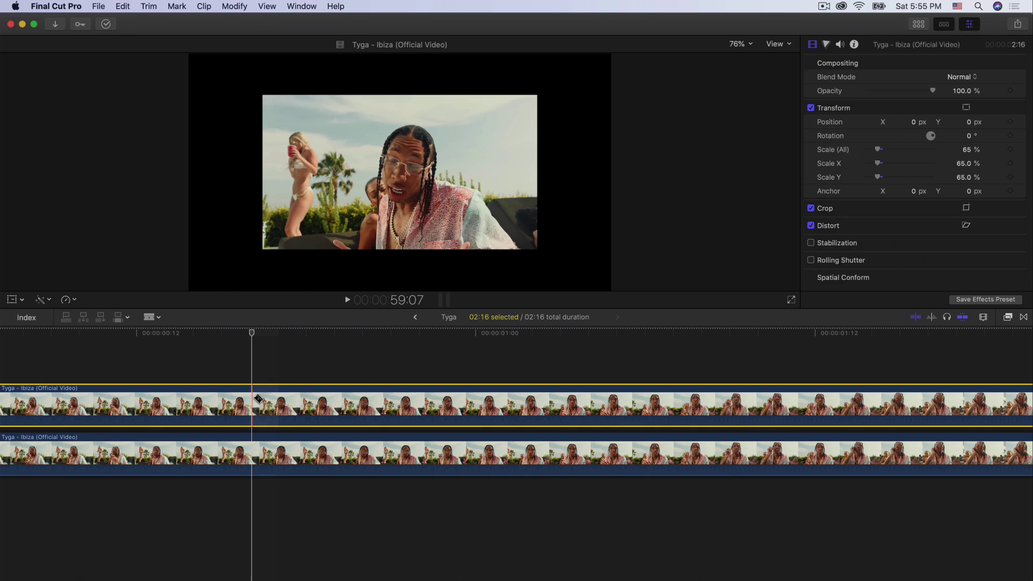
{"action": "left_click", "coordinate": [256, 398]}
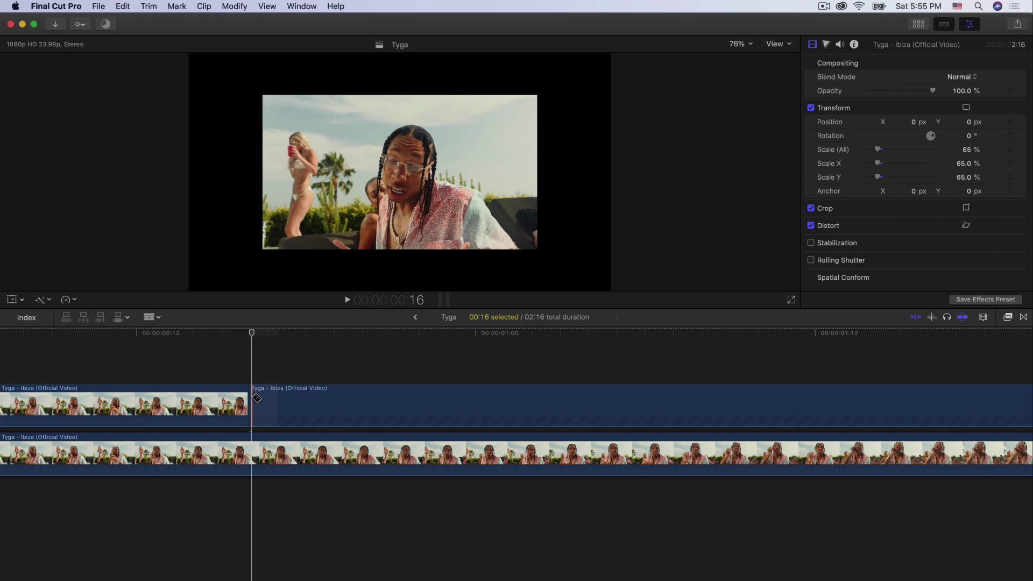
{"action": "left_click", "coordinate": [281, 399]}
{"action": "left_click", "coordinate": [306, 399]}
{"action": "left_click", "coordinate": [335, 398]}
{"action": "left_click", "coordinate": [363, 399]}
{"action": "left_click", "coordinate": [390, 399]}
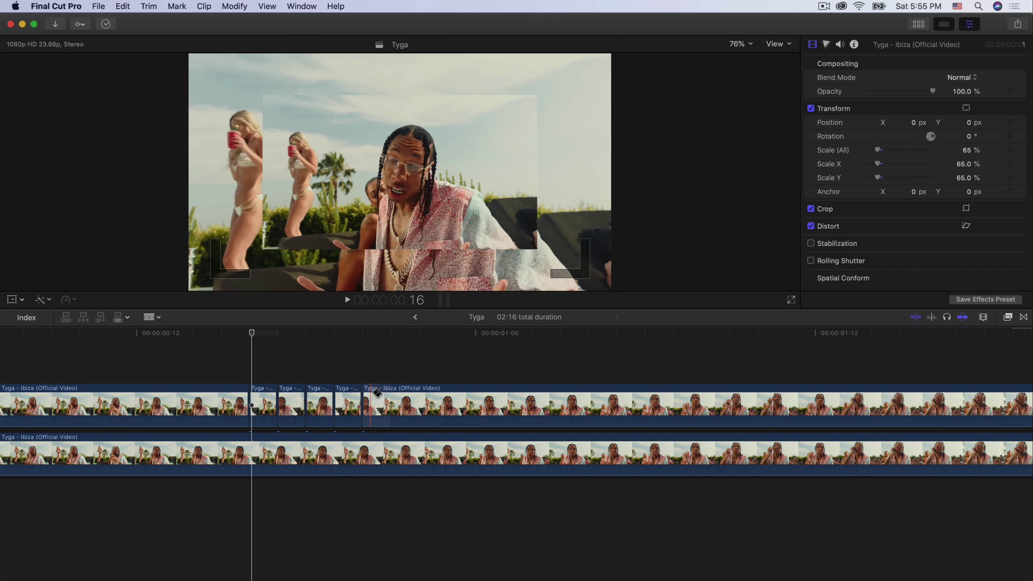
{"action": "left_click", "coordinate": [419, 399]}
- Cut the lower clip at the same points so its pieces match the top copy
{"action": "left_click", "coordinate": [252, 452]}
{"action": "left_click", "coordinate": [278, 452]}
{"action": "left_click", "coordinate": [306, 452]}
{"action": "left_click", "coordinate": [334, 452]}
{"action": "left_click", "coordinate": [362, 452]}
{"action": "left_click", "coordinate": [391, 452]}
{"action": "left_click", "coordinate": [419, 452]}
- Fit the whole project in the timeline and play back the cut-up section
{"action": "key", "text": "a"}
{"action": "key", "text": "shift+z"}
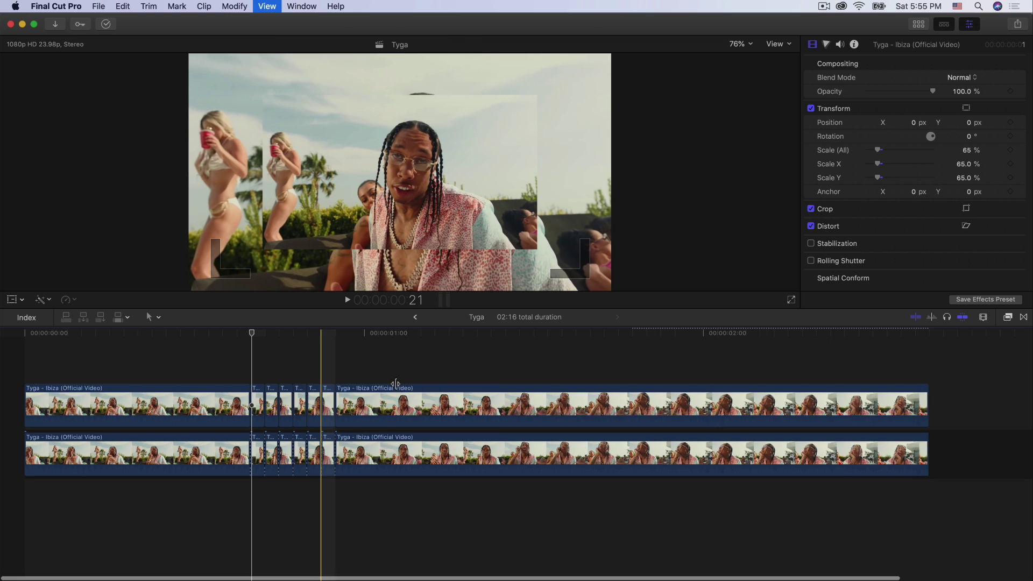
{"action": "key", "text": "space"}
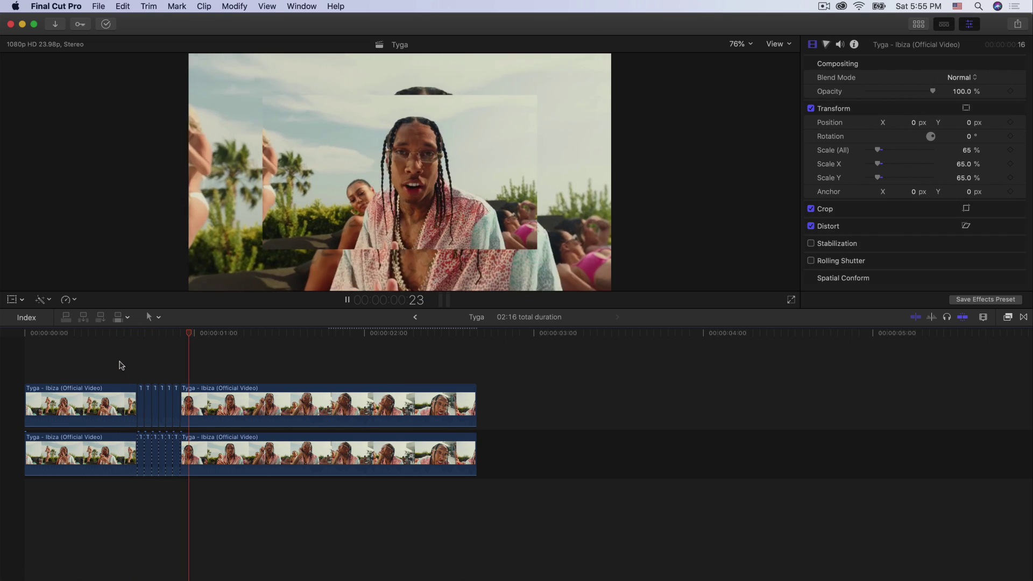
{"action": "key", "text": "space"}
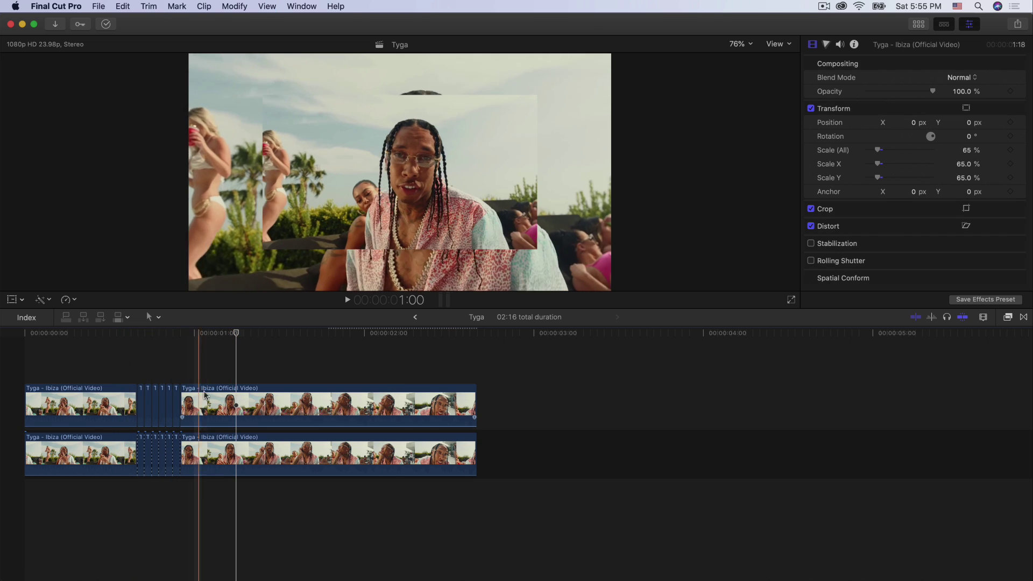
- Blade both stacked clips at several more matching points further along
{"action": "key", "text": "b"}
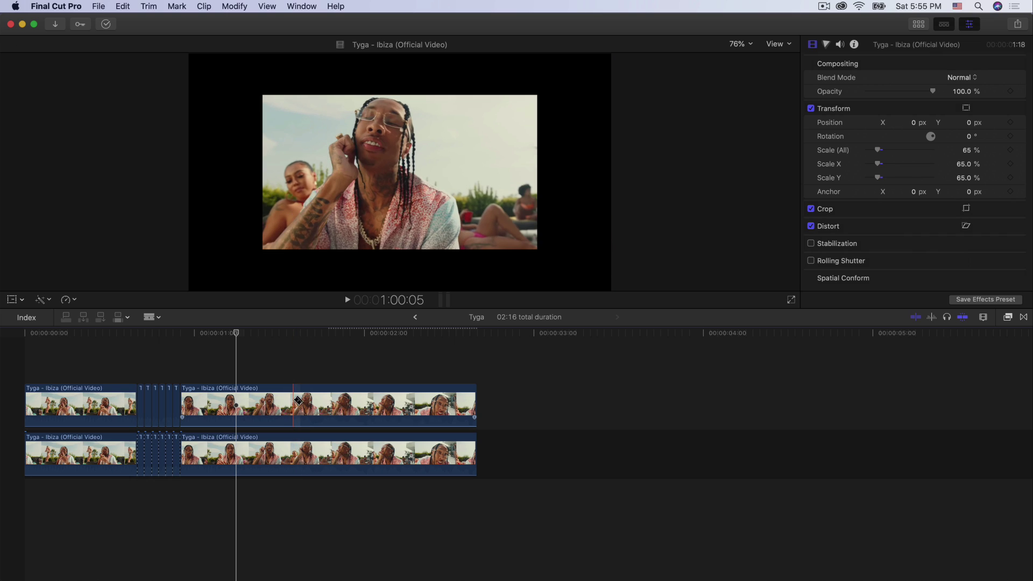
{"action": "left_click", "coordinate": [307, 401]}
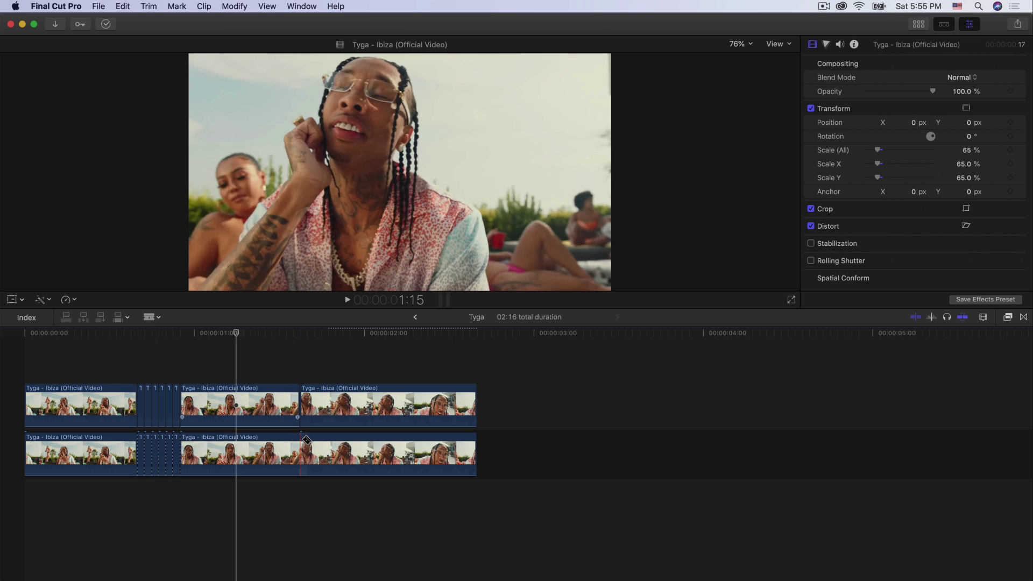
{"action": "key", "text": "super+equal"}
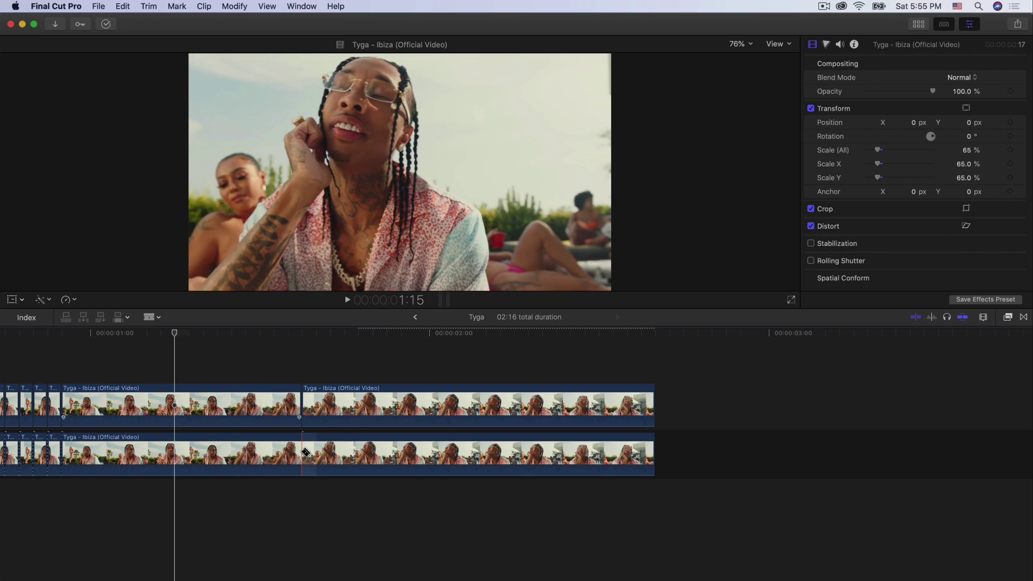
{"action": "left_click", "coordinate": [304, 457]}
{"action": "key", "text": "super+equal"}
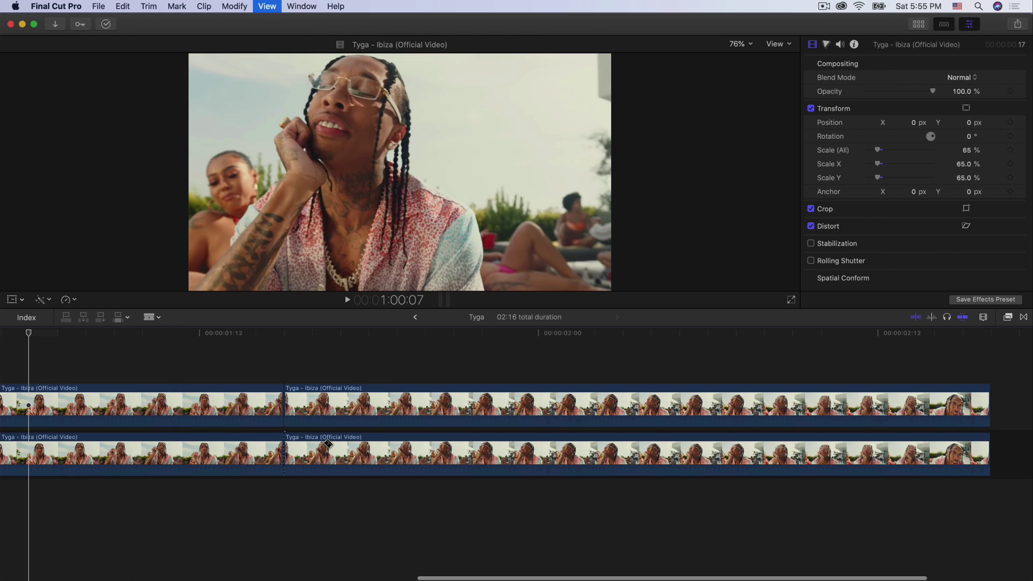
{"action": "left_click", "coordinate": [313, 404]}
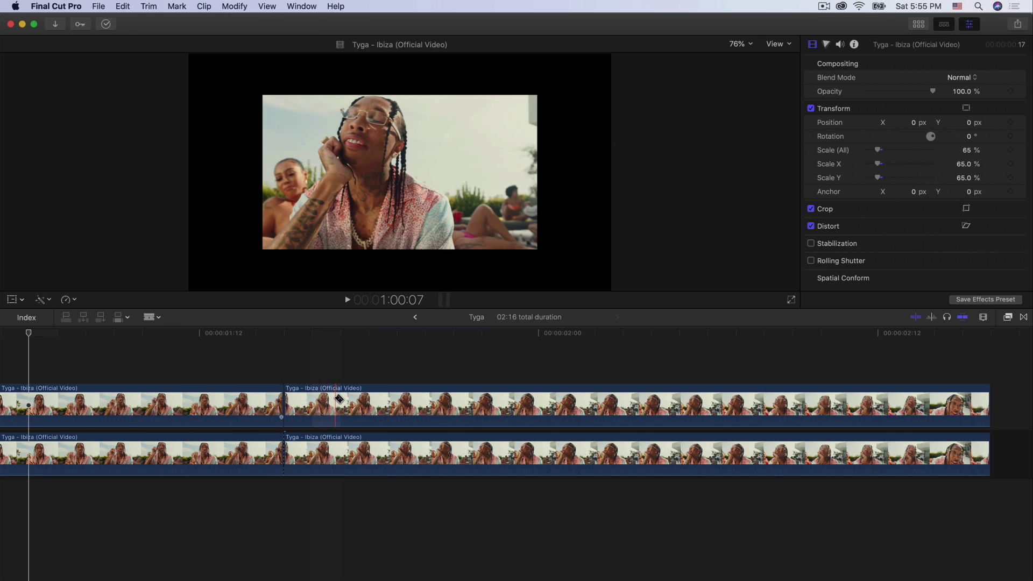
{"action": "left_click", "coordinate": [341, 401]}
{"action": "key", "text": "Down"}
{"action": "key", "text": "Down"}
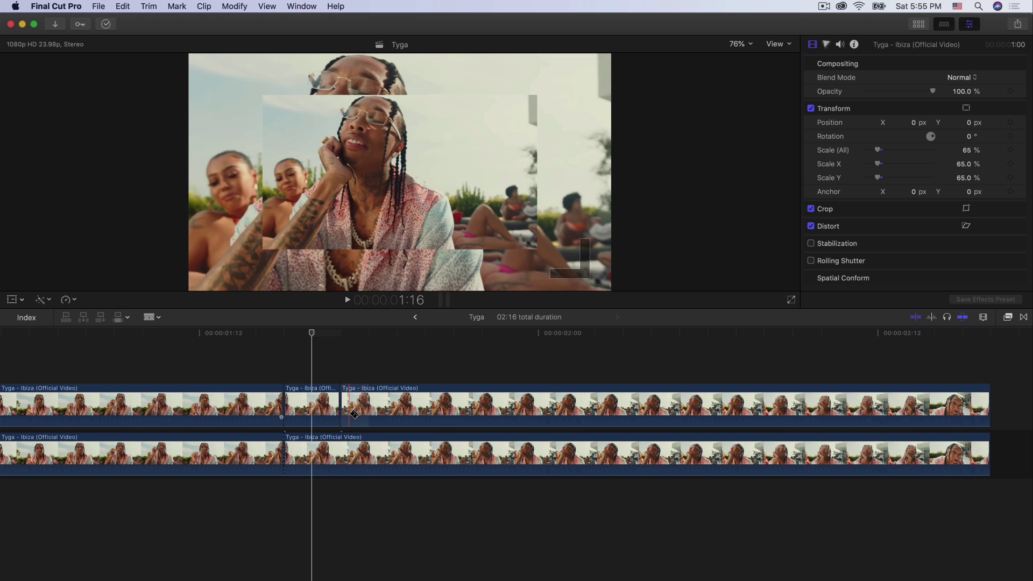
{"action": "left_click", "coordinate": [341, 453]}
{"action": "left_click", "coordinate": [398, 404]}
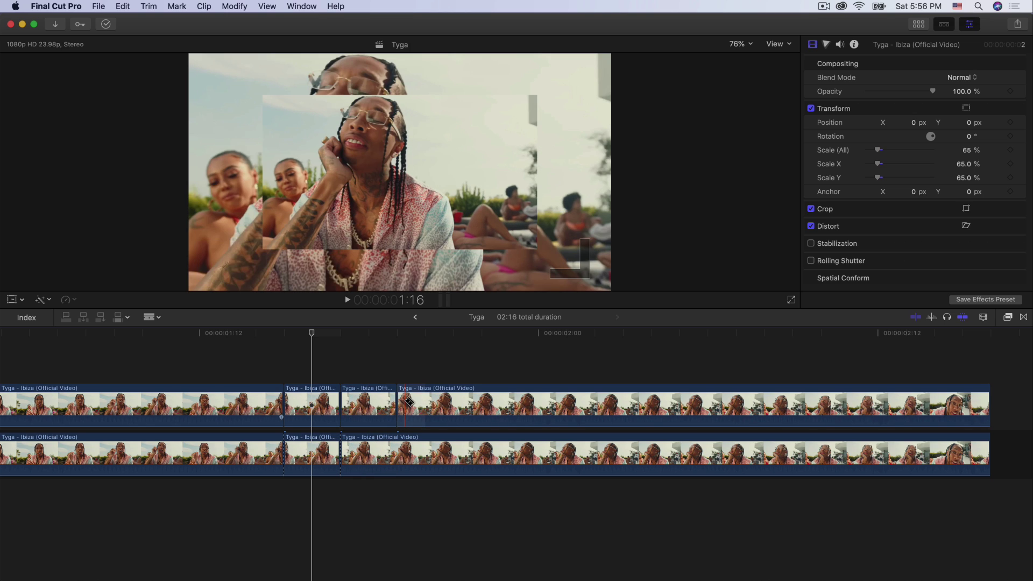
{"action": "left_click", "coordinate": [401, 452]}
{"action": "left_click", "coordinate": [457, 401], "text": "shift"}
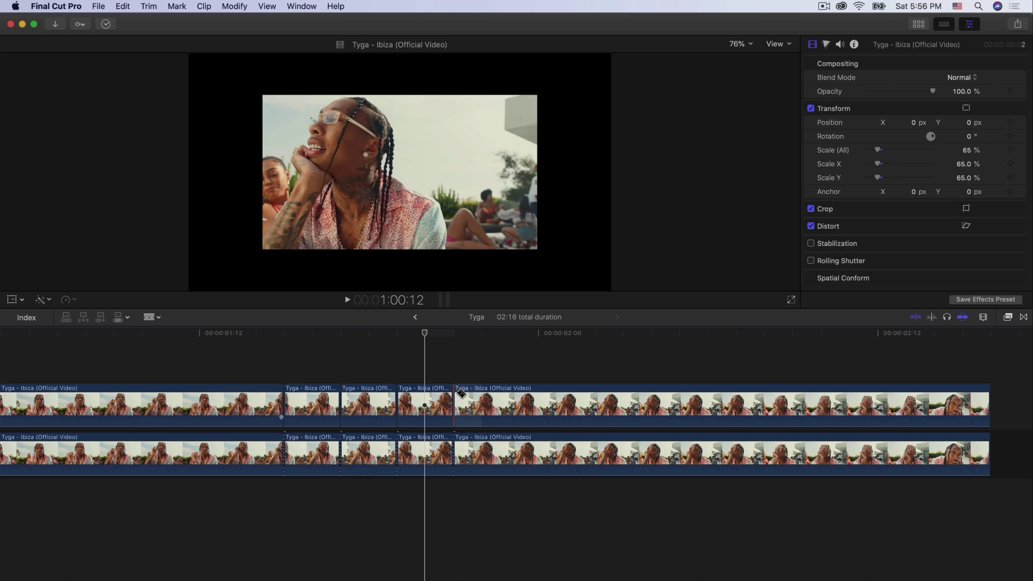
- Zoom out to check all cuts, then select the first short piece on the lower track
{"action": "key", "text": "a"}
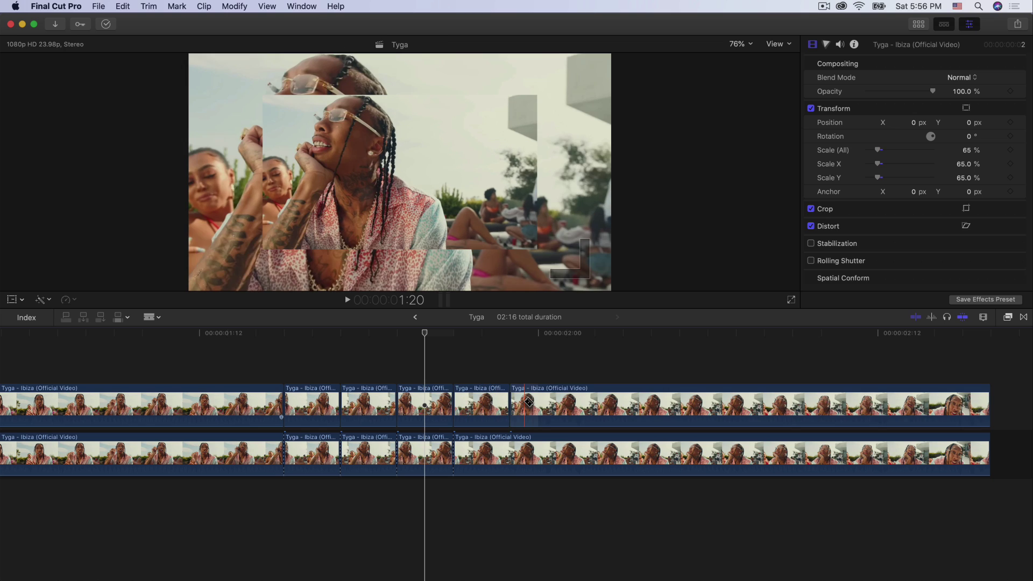
{"action": "key", "text": "super+minus"}
{"action": "scroll", "coordinate": [463, 409], "scroll_direction": "left", "scroll_amount": 5}
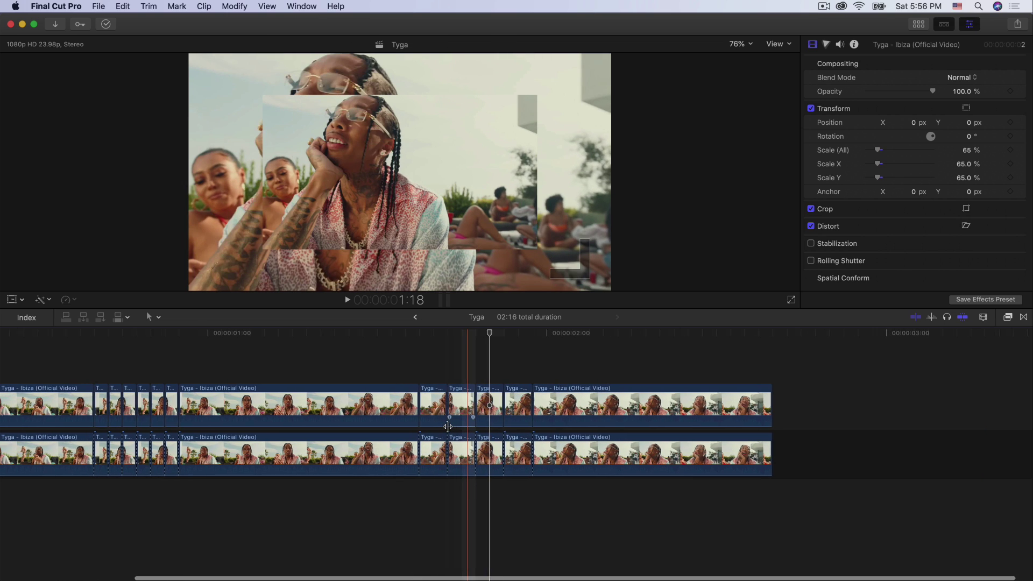
{"action": "scroll", "coordinate": [381, 393], "scroll_direction": "left", "scroll_amount": 5}
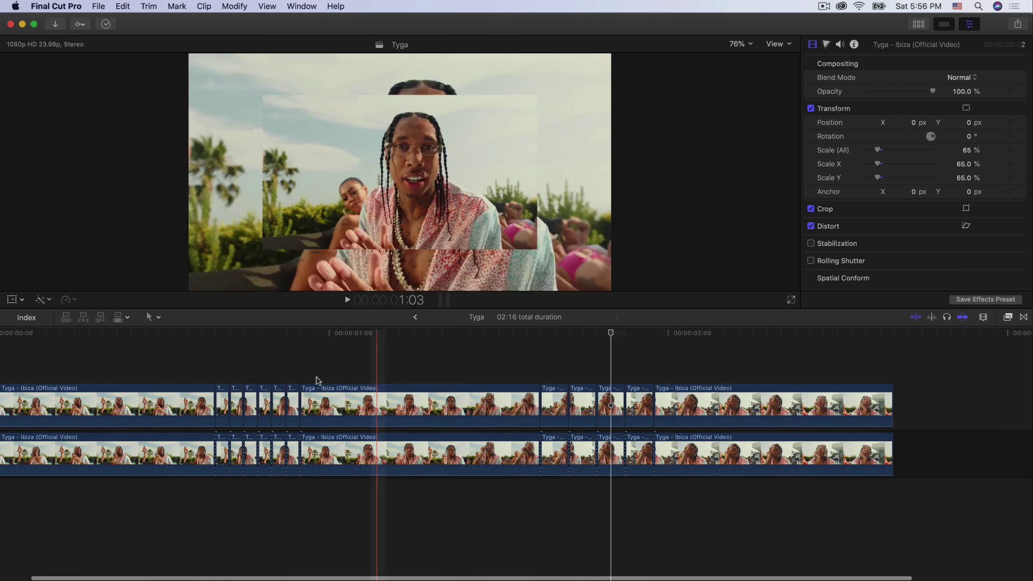
{"action": "key", "text": "super+equal"}
{"action": "scroll", "coordinate": [227, 360], "scroll_direction": "left", "scroll_amount": 5}
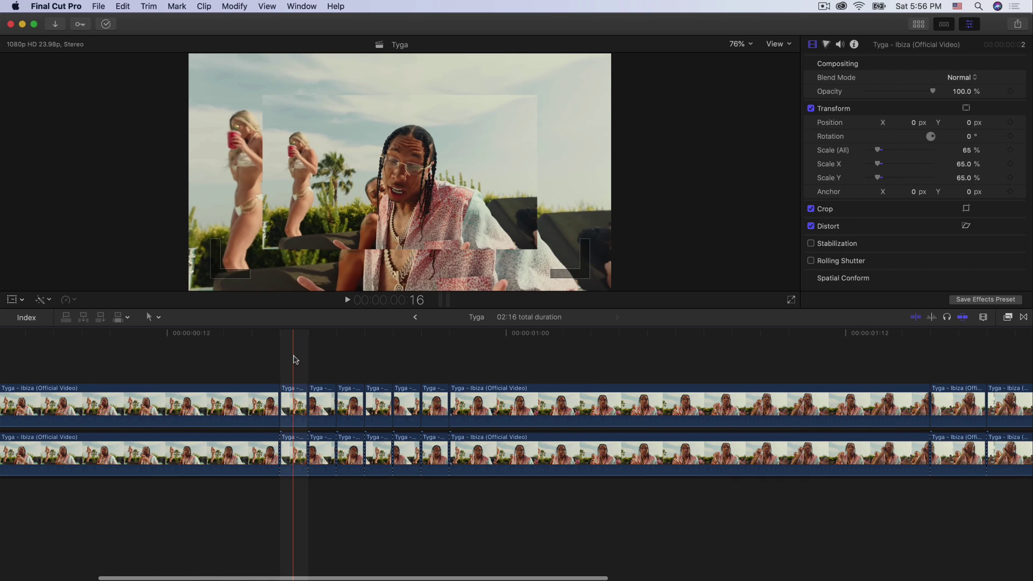
{"action": "left_click", "coordinate": [295, 449]}
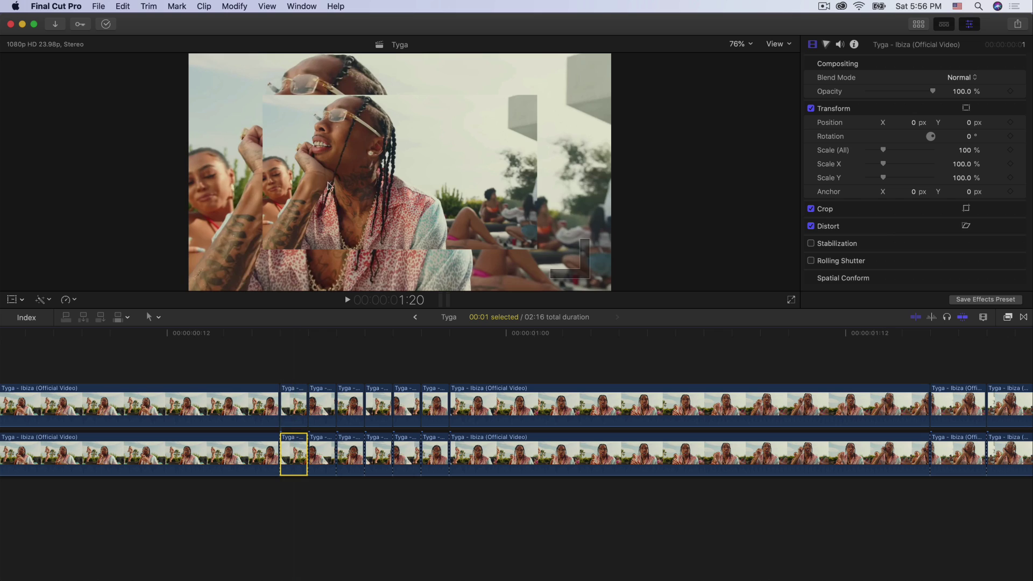
- Tint the first lower piece blue using the Color Board
{"action": "left_click", "coordinate": [291, 451]}
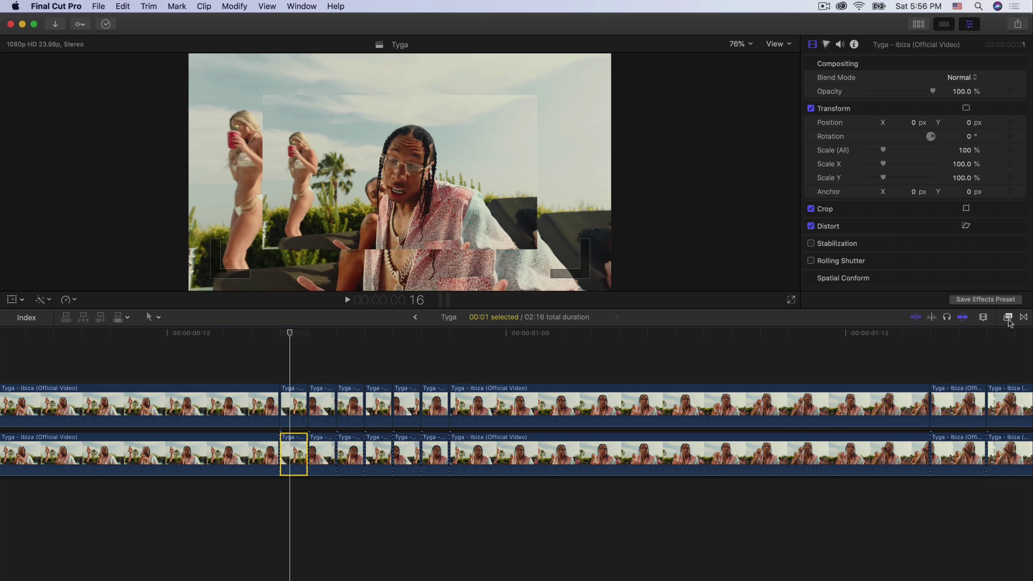
{"action": "left_click", "coordinate": [1009, 318]}
{"action": "left_click", "coordinate": [827, 45]}
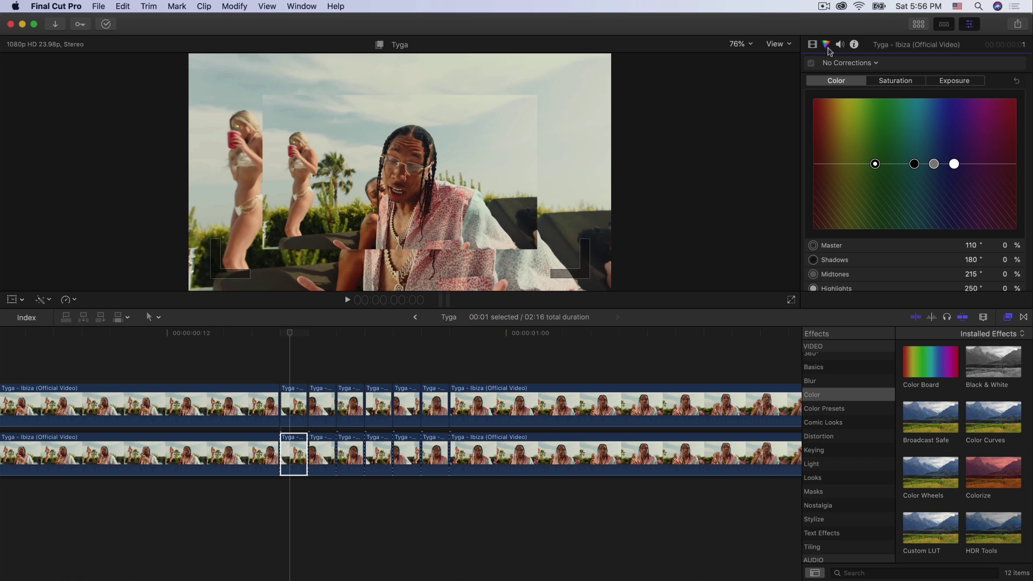
{"action": "left_click", "coordinate": [1009, 318]}
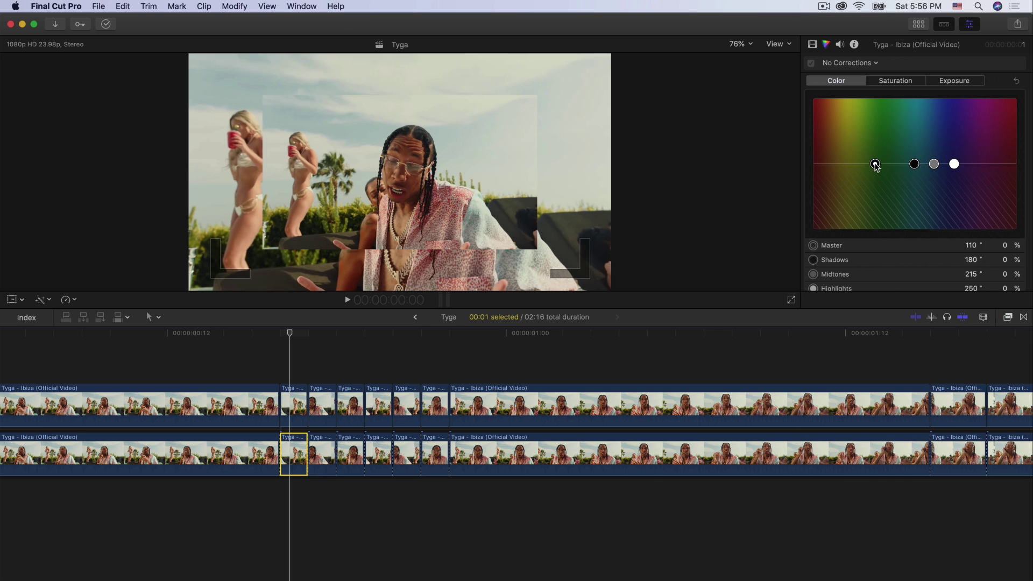
{"action": "left_click_drag", "start_coordinate": [876, 164], "coordinate": [931, 98]}
{"action": "left_click", "coordinate": [1009, 318]}
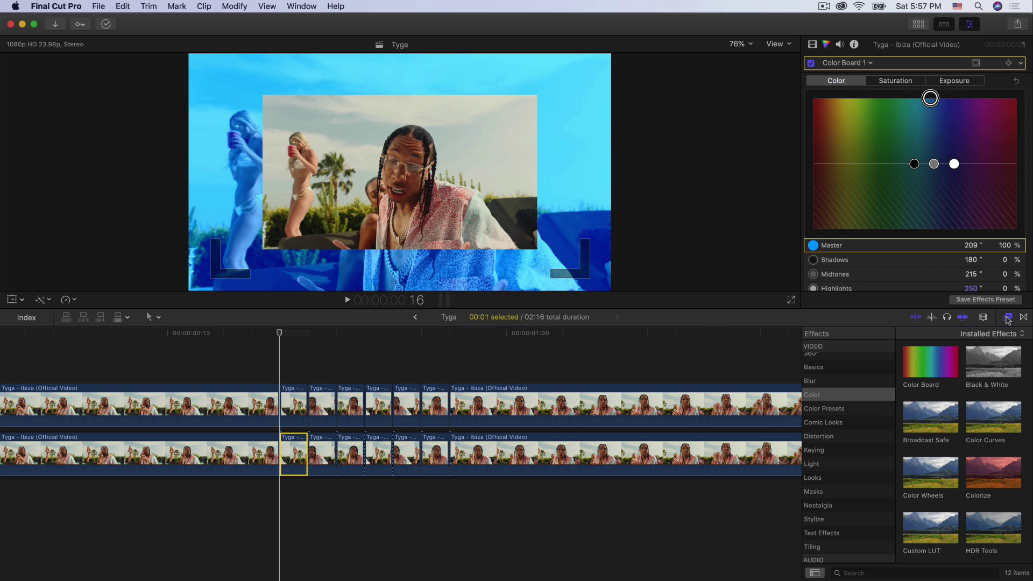
- Apply a Directional blur to the piece with angle 90° and amount 81
{"action": "scroll", "coordinate": [842, 399], "scroll_direction": "up", "scroll_amount": 2}
{"action": "left_click", "coordinate": [822, 416]}
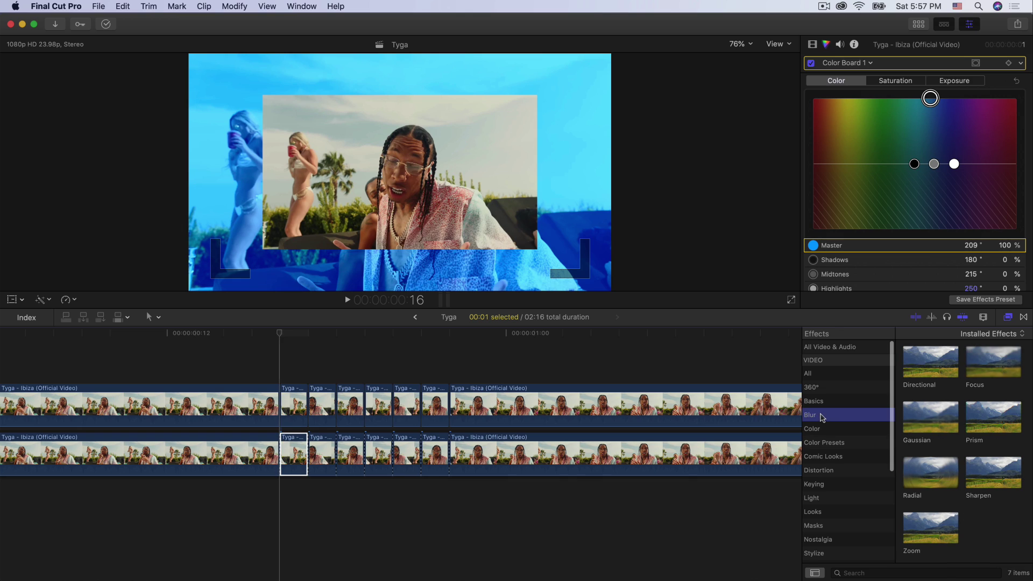
{"action": "left_click_drag", "start_coordinate": [927, 371], "coordinate": [292, 452]}
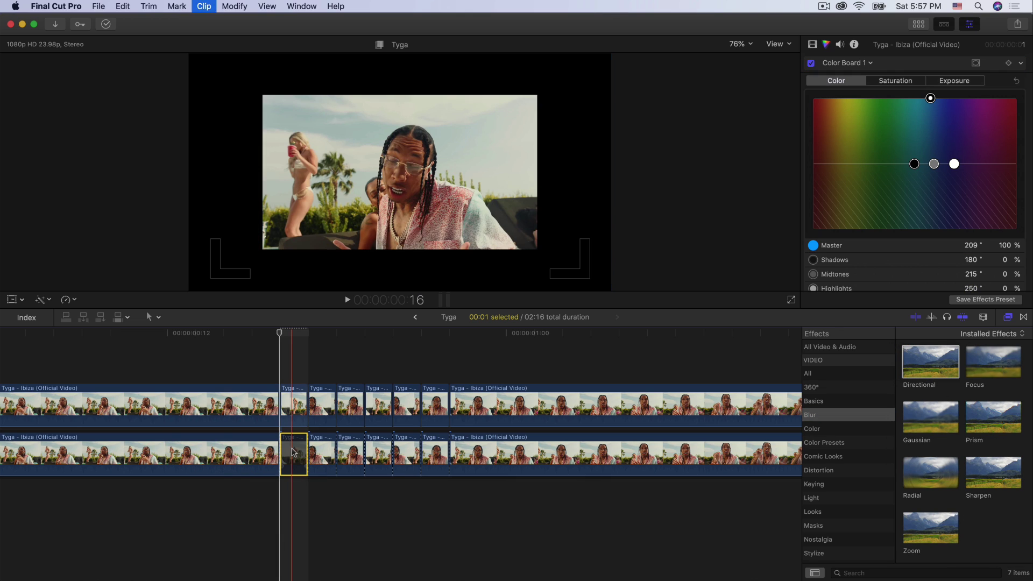
{"action": "left_click", "coordinate": [1009, 318]}
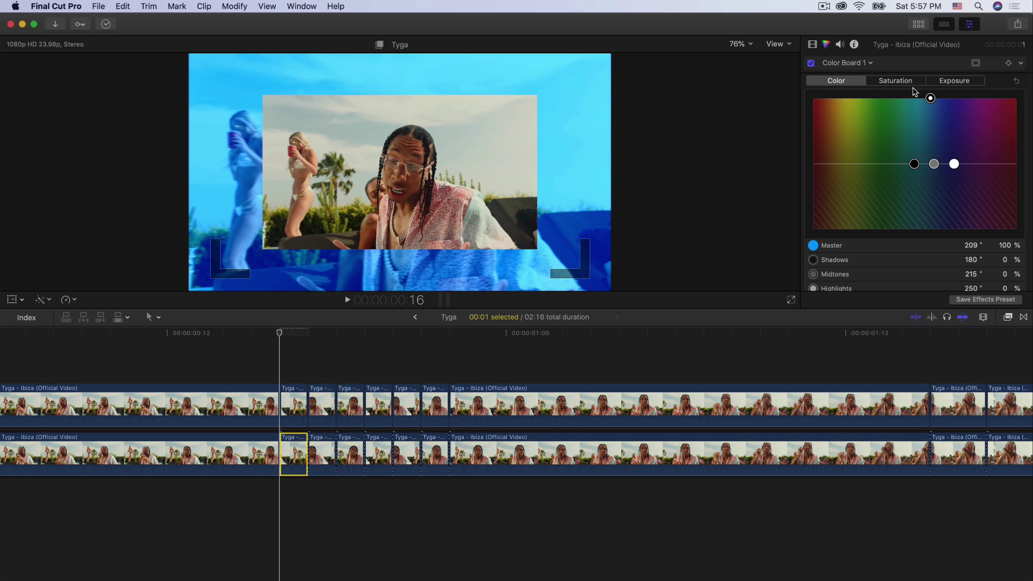
{"action": "left_click", "coordinate": [813, 45]}
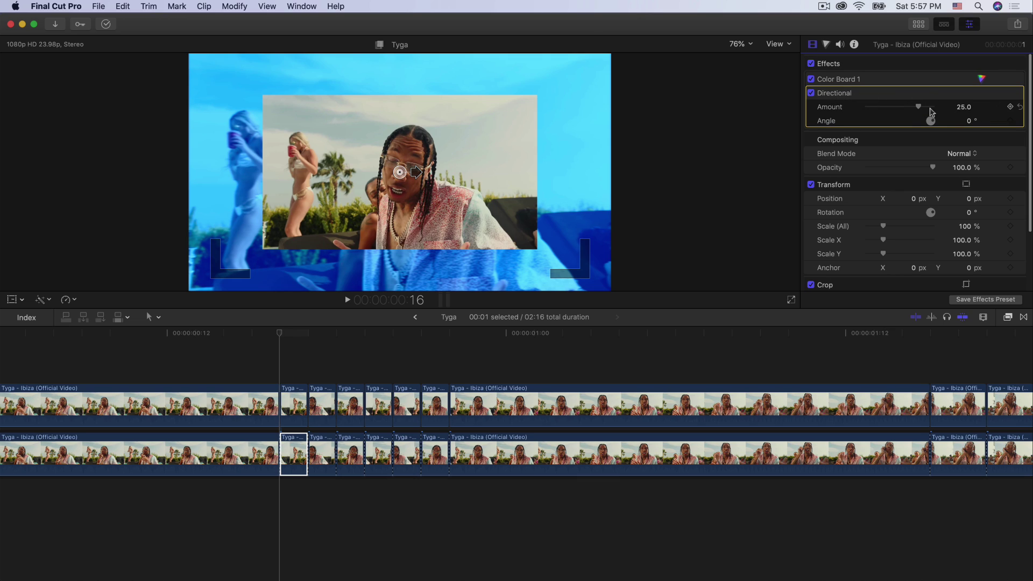
{"action": "type", "text": "90"}
{"action": "key", "text": "Return"}
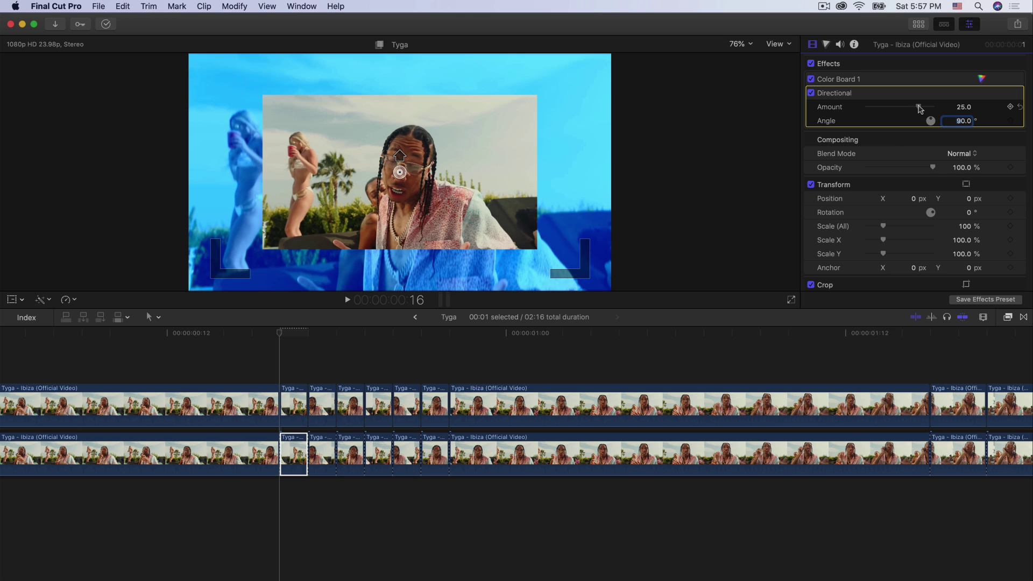
{"action": "left_click_drag", "start_coordinate": [400, 155], "coordinate": [400, 151]}
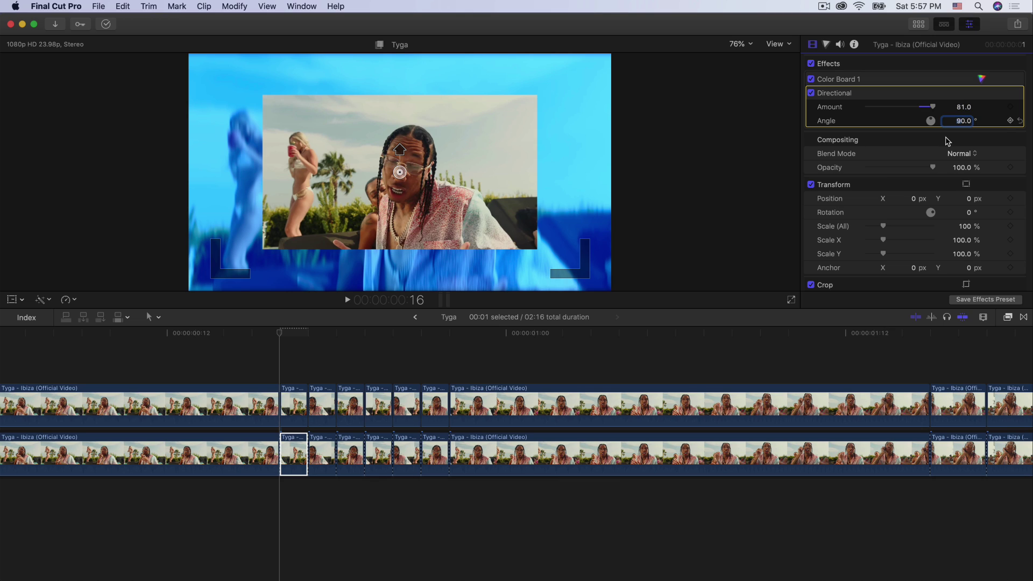
- Apply Film Grain from Stylize to the lower piece, set to Realistic Grain style
{"action": "left_click", "coordinate": [1010, 322]}
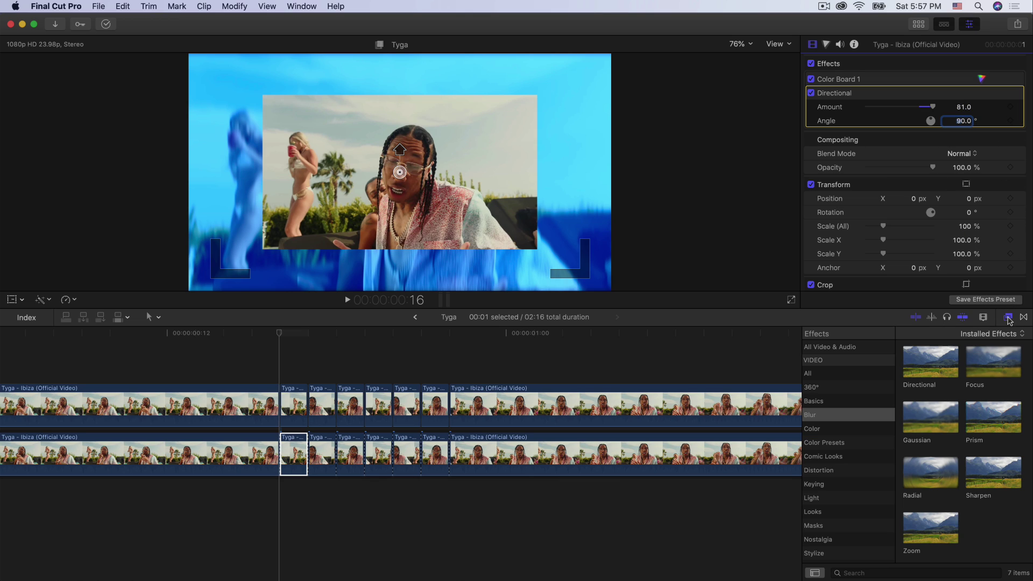
{"action": "scroll", "coordinate": [849, 493], "scroll_direction": "down", "scroll_amount": 1}
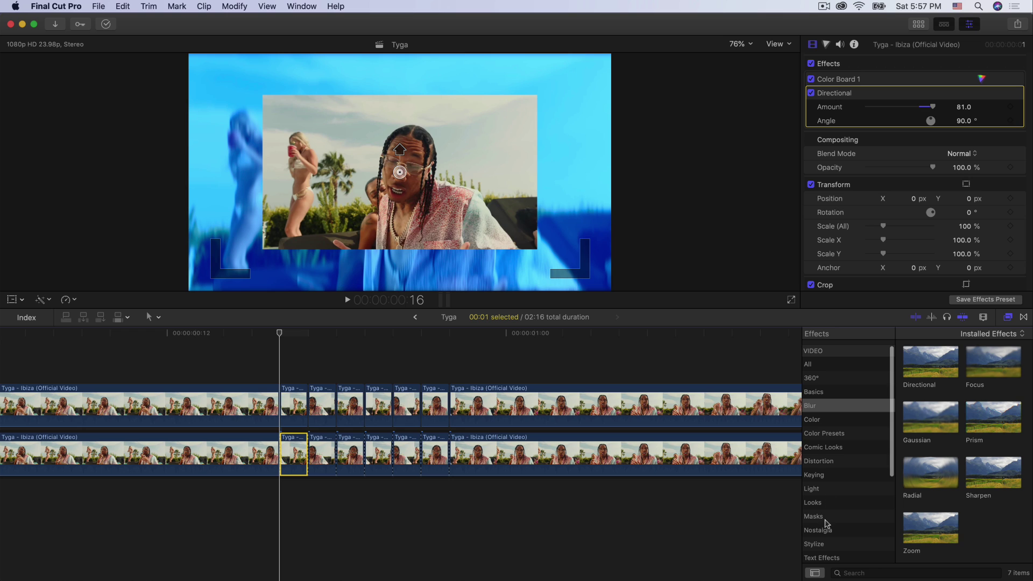
{"action": "left_click", "coordinate": [824, 545]}
{"action": "scroll", "coordinate": [990, 446], "scroll_direction": "down", "scroll_amount": 5}
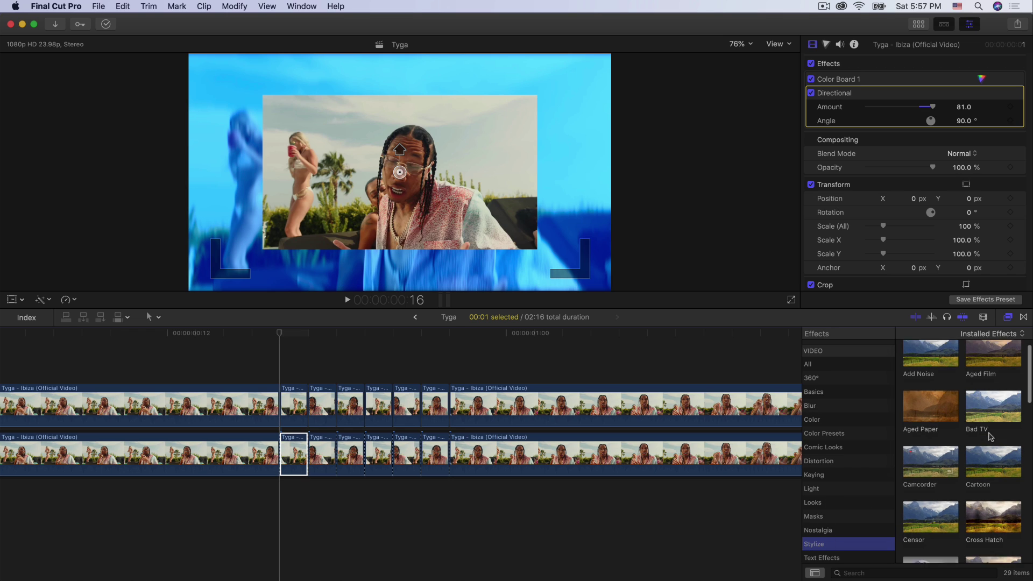
{"action": "left_click_drag", "start_coordinate": [989, 490], "coordinate": [293, 462]}
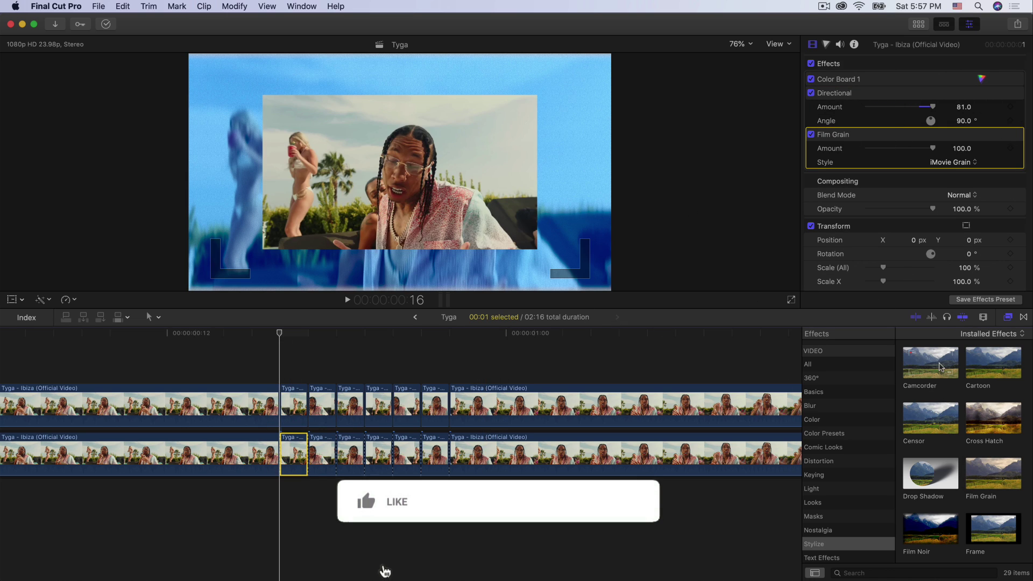
{"action": "left_click", "coordinate": [952, 162]}
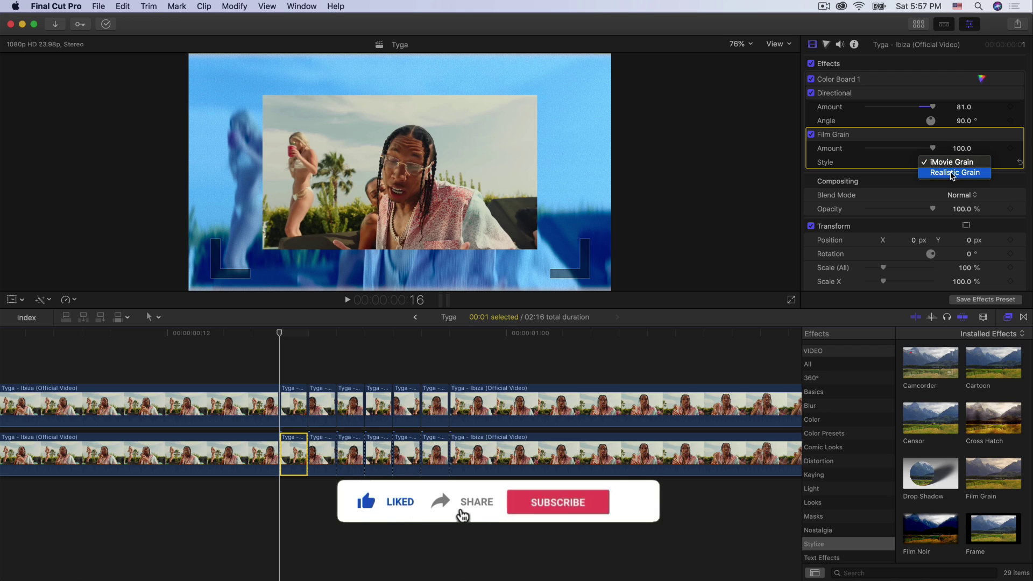
{"action": "left_click", "coordinate": [952, 170]}
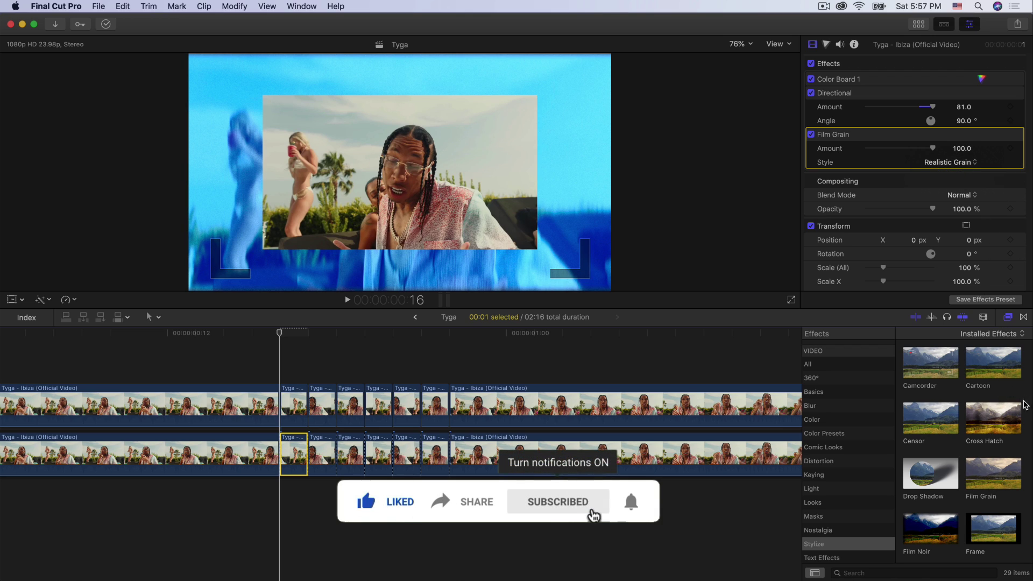
- Add a second Film Grain at Realistic Grain, then toggle the grain to compare
{"action": "left_click_drag", "start_coordinate": [972, 486], "coordinate": [293, 454]}
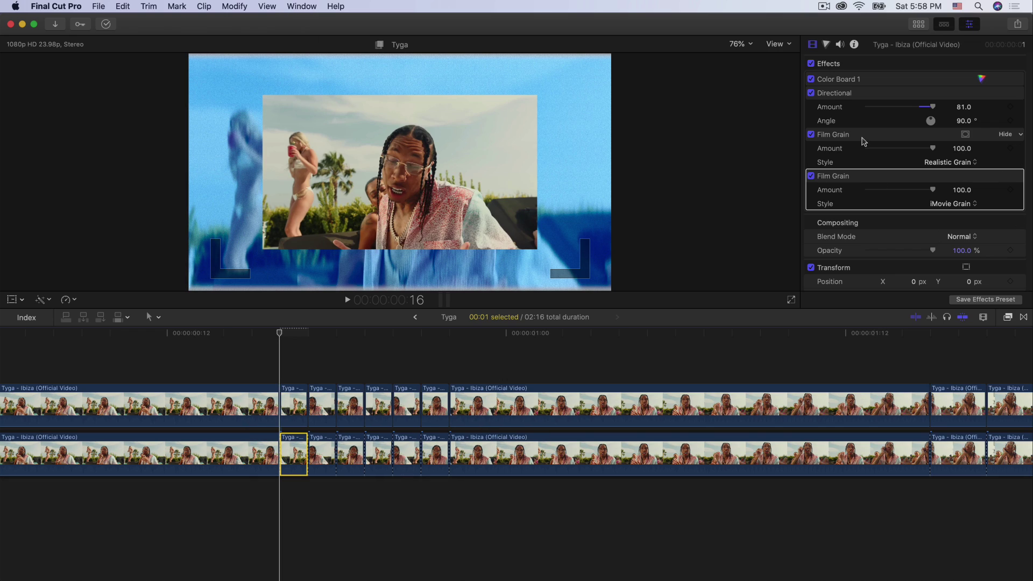
{"action": "left_click", "coordinate": [862, 141]}
{"action": "left_click", "coordinate": [864, 177]}
{"action": "left_click", "coordinate": [969, 205]}
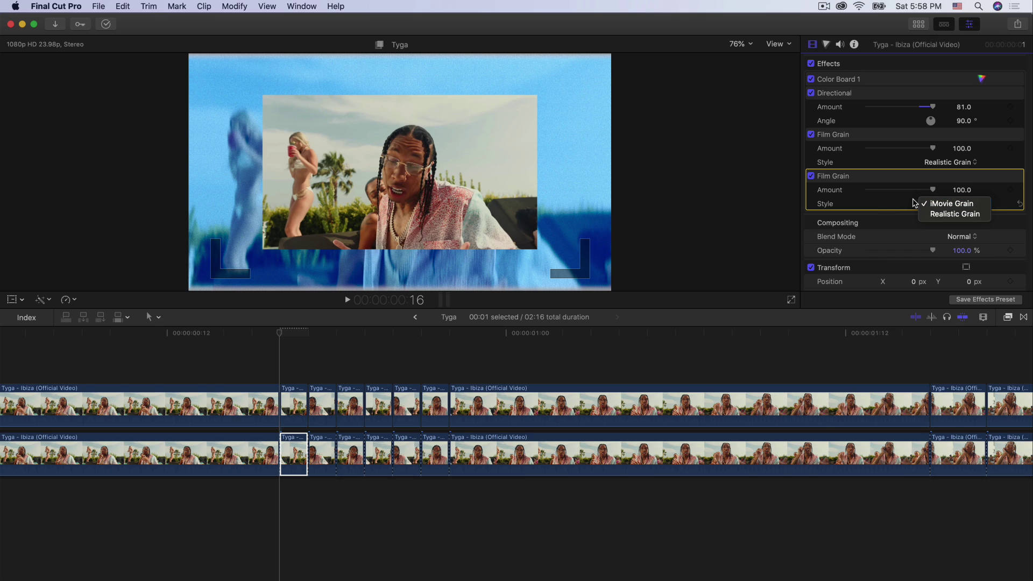
{"action": "left_click", "coordinate": [941, 218]}
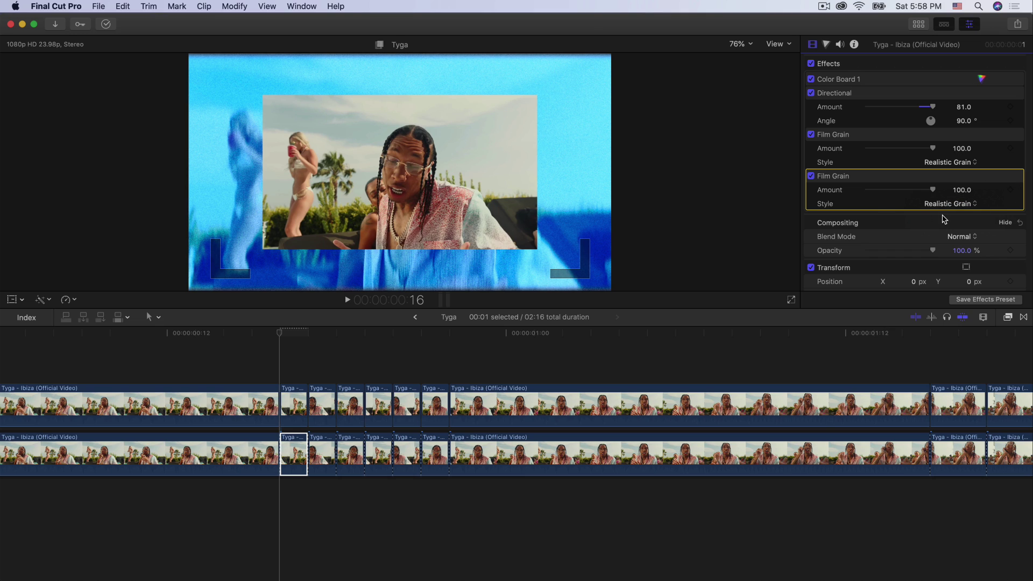
{"action": "left_click", "coordinate": [812, 64]}
{"action": "left_click", "coordinate": [811, 64]}
{"action": "left_click", "coordinate": [812, 64]}
{"action": "left_click", "coordinate": [811, 64]}
{"action": "left_click", "coordinate": [287, 383]}
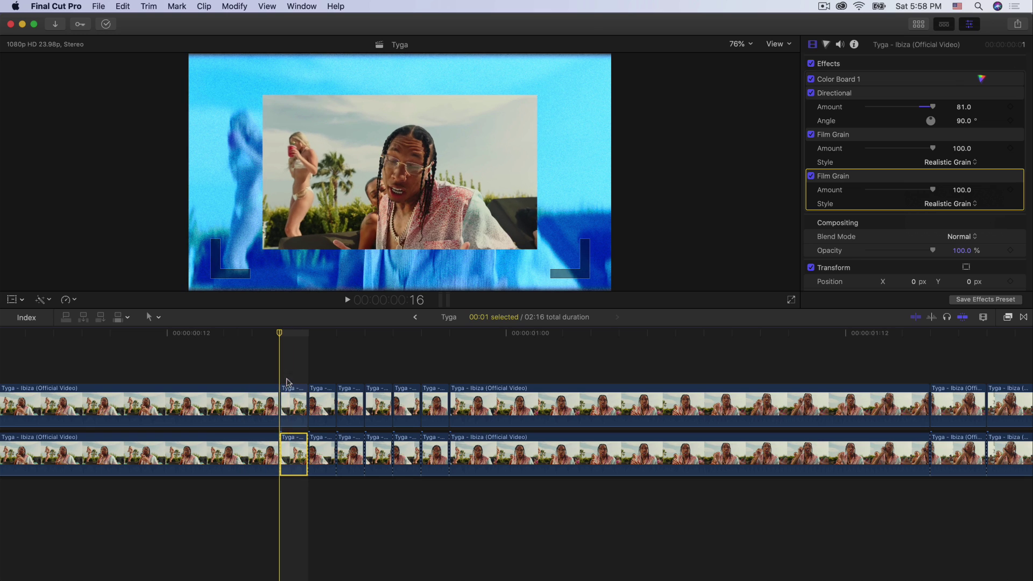
- Select the upper piece and look up the Directional blur among the Blur effects
{"action": "left_click", "coordinate": [291, 405]}
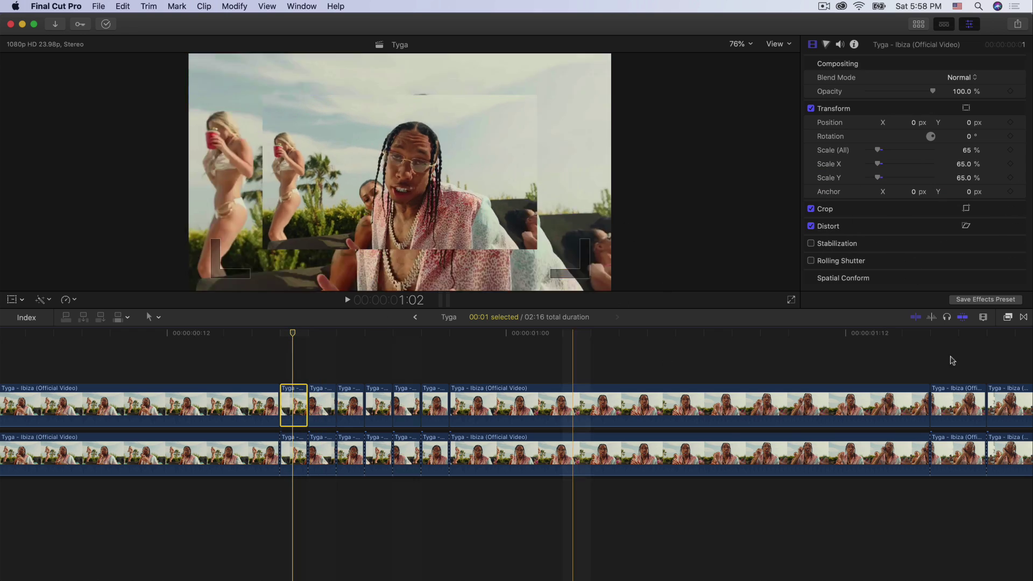
{"action": "left_click", "coordinate": [1010, 318]}
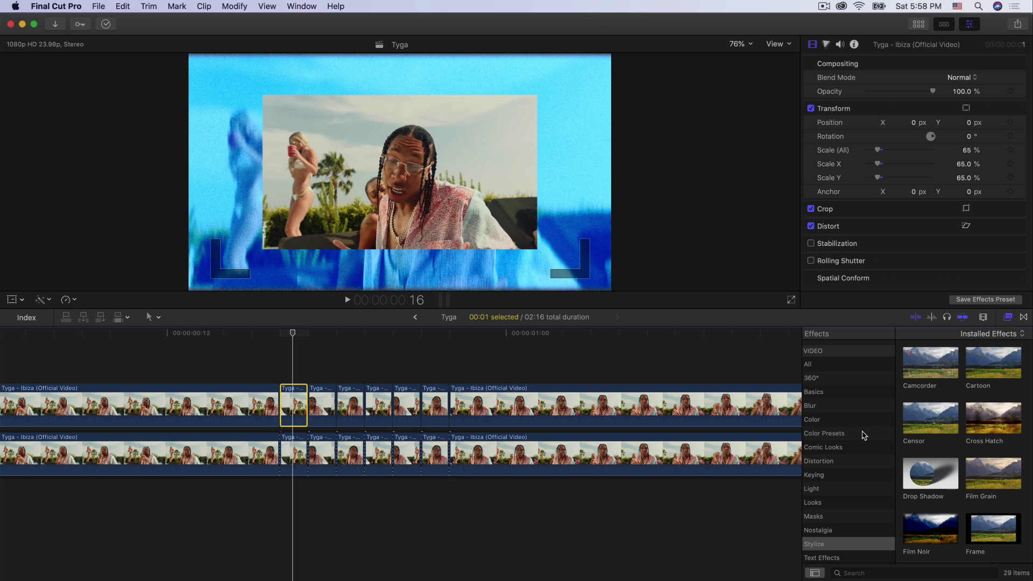
{"action": "left_click", "coordinate": [833, 405]}
{"action": "left_click", "coordinate": [927, 365]}
- Open Paste Attributes on the upper piece to take the lower piece's blur and grains, excluding Color Board 1
{"action": "left_click", "coordinate": [291, 453]}
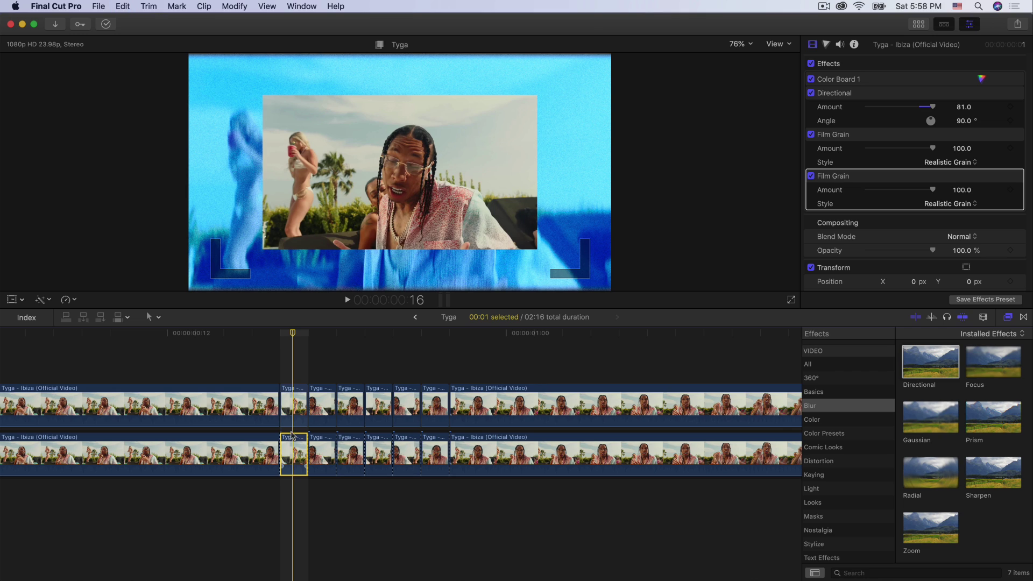
{"action": "left_click", "coordinate": [293, 407]}
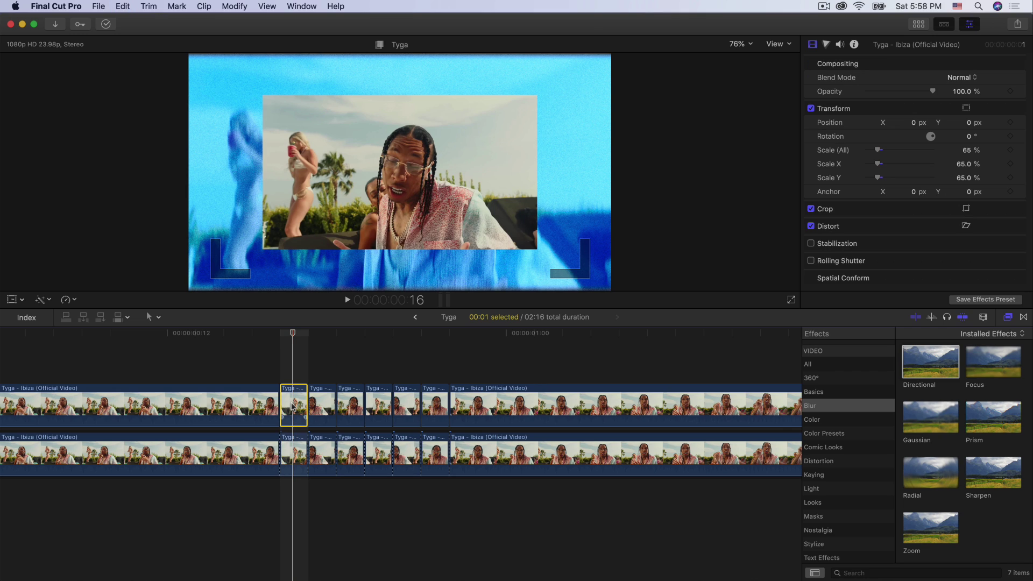
{"action": "key", "text": "super+shift+v"}
{"action": "left_click_drag", "start_coordinate": [484, 98], "coordinate": [701, 65]}
{"action": "scroll", "coordinate": [648, 234], "scroll_direction": "down", "scroll_amount": 3}
{"action": "scroll", "coordinate": [651, 232], "scroll_direction": "up", "scroll_amount": 3}
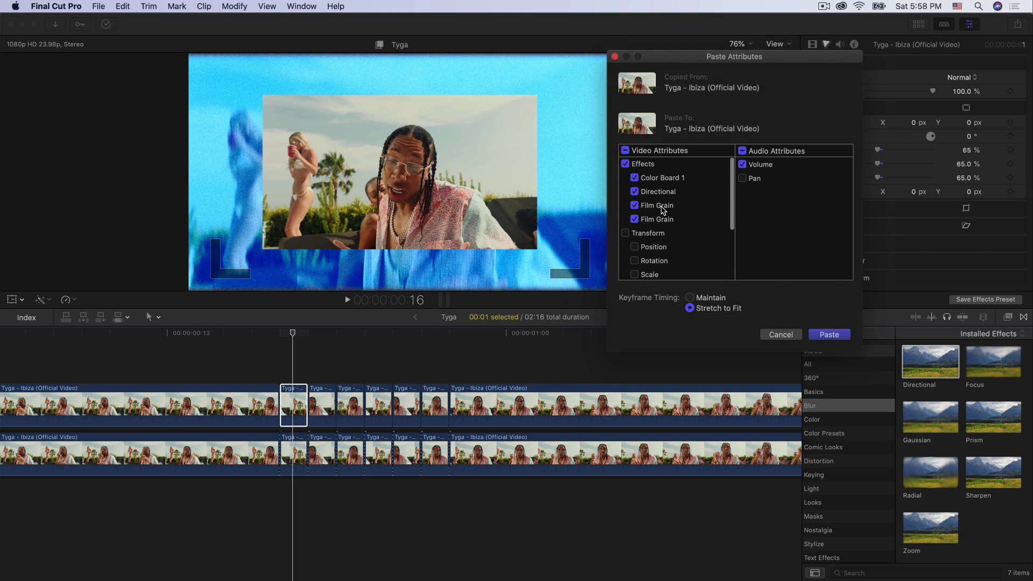
{"action": "scroll", "coordinate": [637, 210], "scroll_direction": "up", "scroll_amount": 2}
- Paste the blur and grain onto the upper piece and lower its Directional amount to 29
{"action": "left_click", "coordinate": [838, 337]}
{"action": "key", "text": "s"}
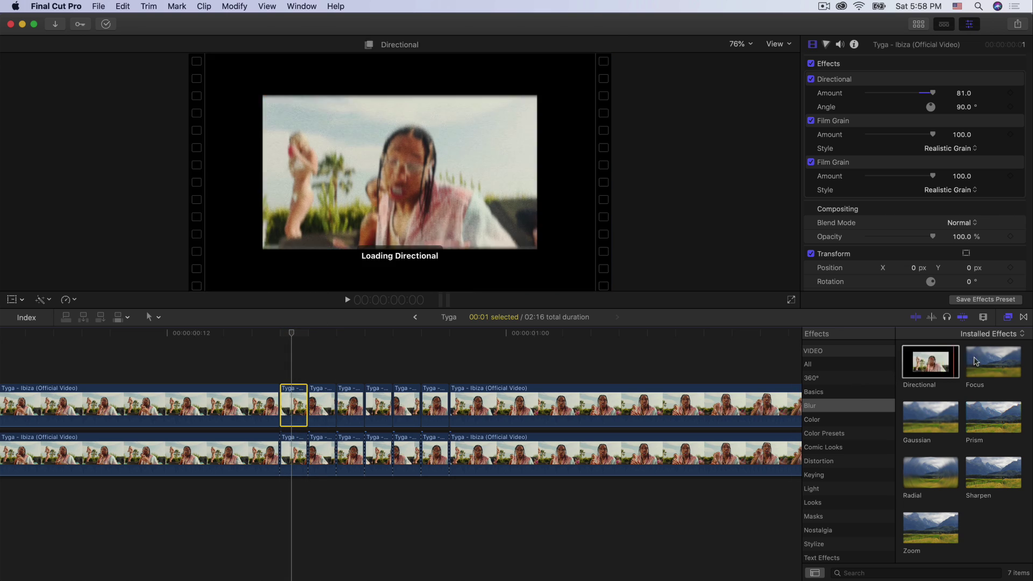
{"action": "key", "text": "super+5"}
{"action": "left_click_drag", "start_coordinate": [933, 95], "coordinate": [929, 95]}
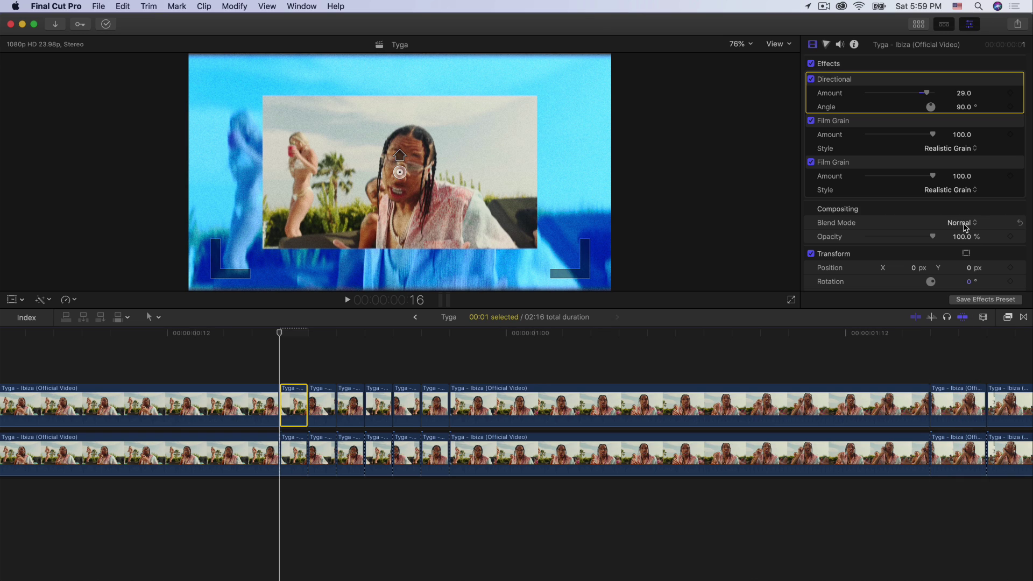
- Add a Prism effect to the upper piece, set to amount 12.3 and angle 87.4°
{"action": "left_click", "coordinate": [1008, 317]}
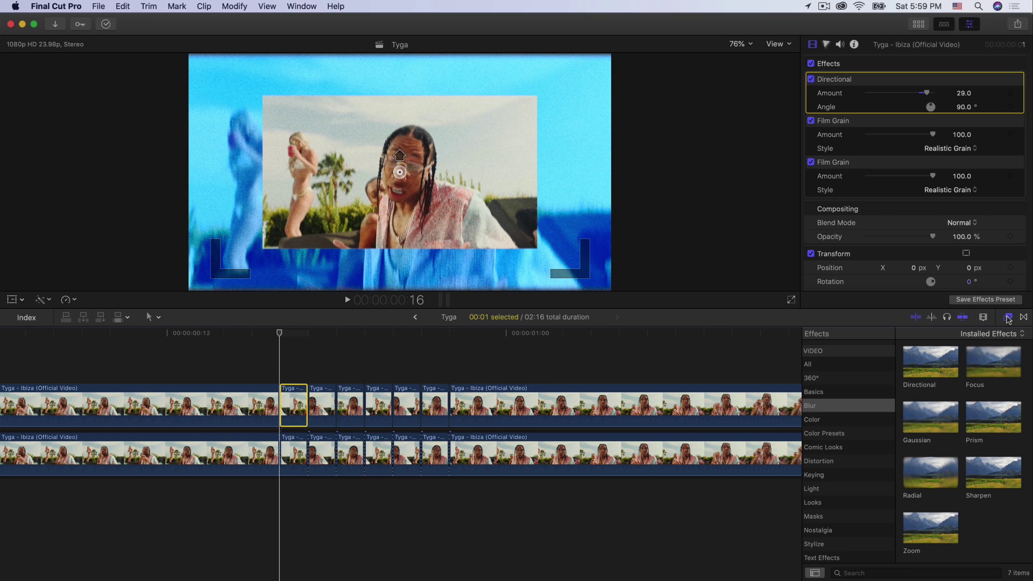
{"action": "left_click", "coordinate": [837, 413]}
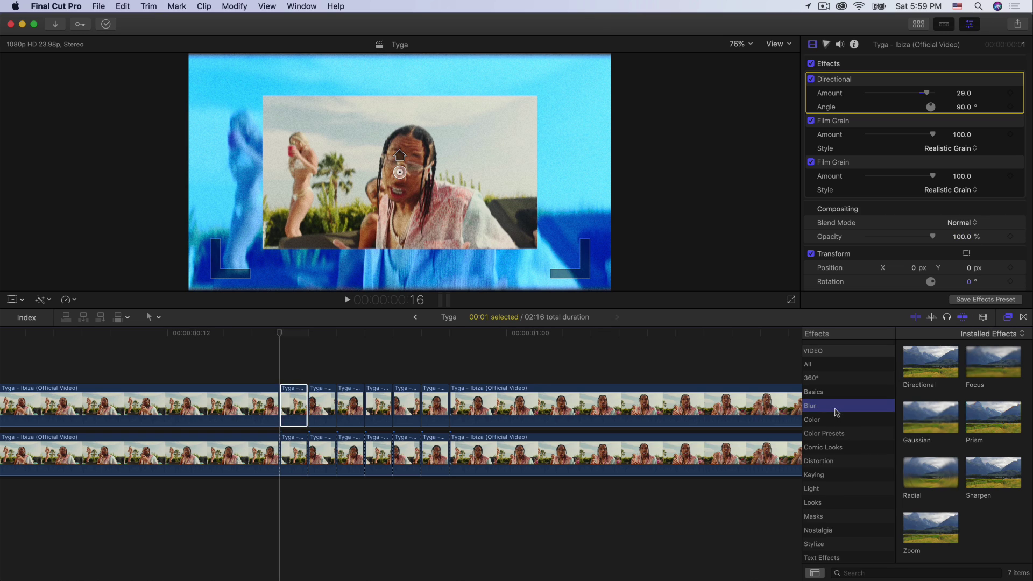
{"action": "left_click", "coordinate": [993, 419]}
{"action": "left_click_drag", "start_coordinate": [994, 417], "coordinate": [293, 405]}
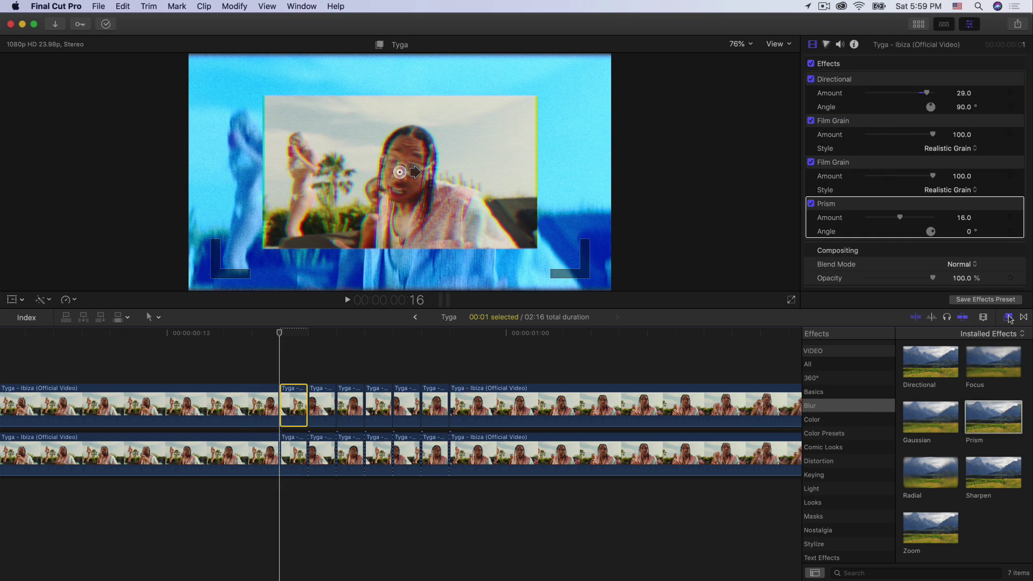
{"action": "left_click_drag", "start_coordinate": [415, 172], "coordinate": [399, 157]}
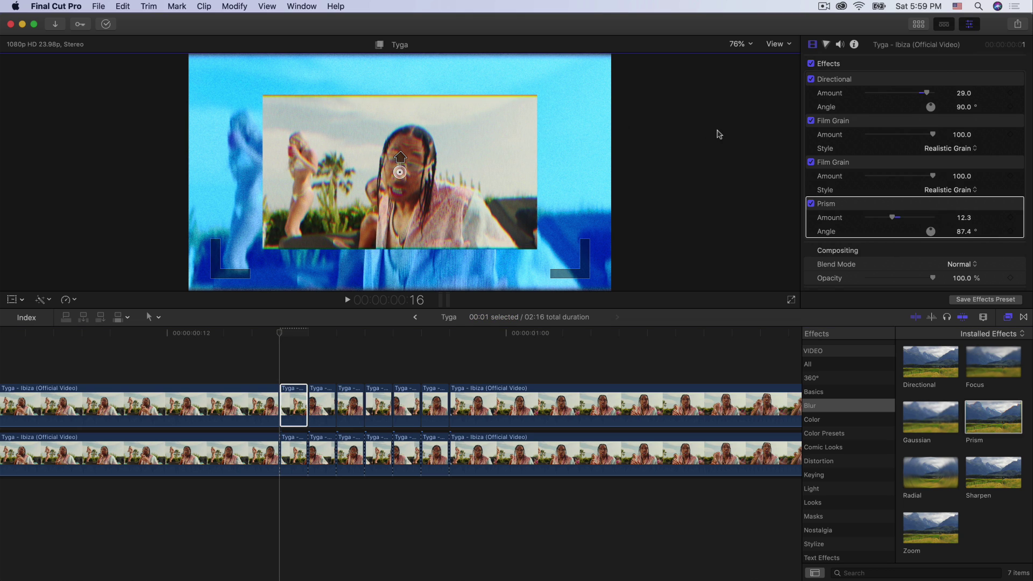
{"action": "left_click", "coordinate": [1008, 317]}
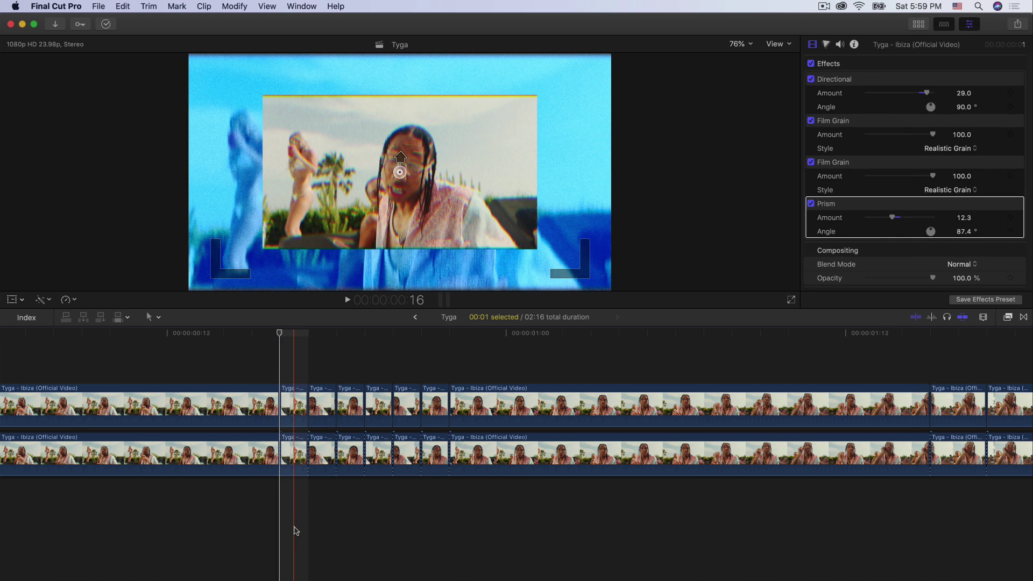
{"action": "left_click_drag", "start_coordinate": [293, 530], "coordinate": [295, 399]}
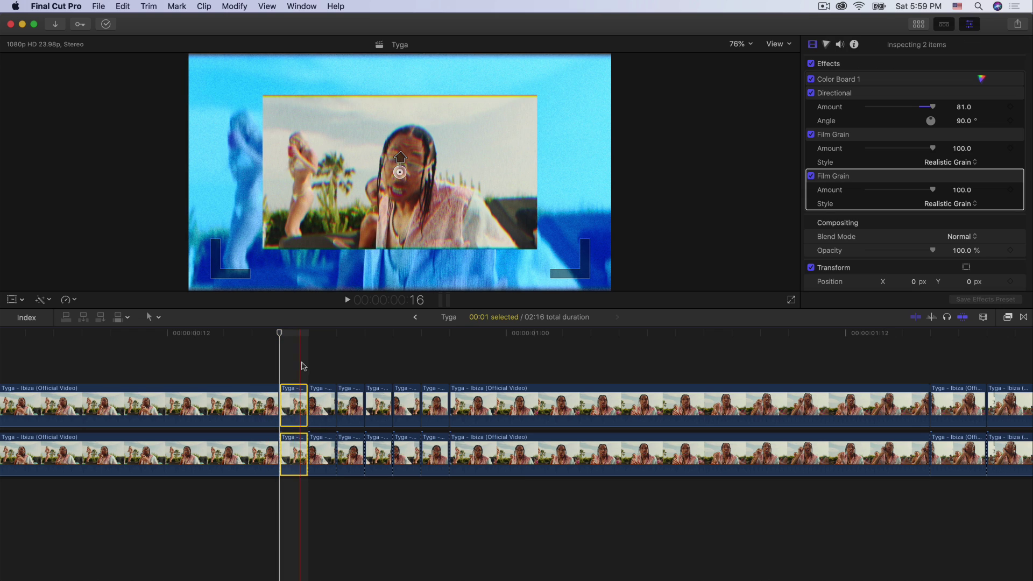
{"action": "left_click", "coordinate": [295, 393]}
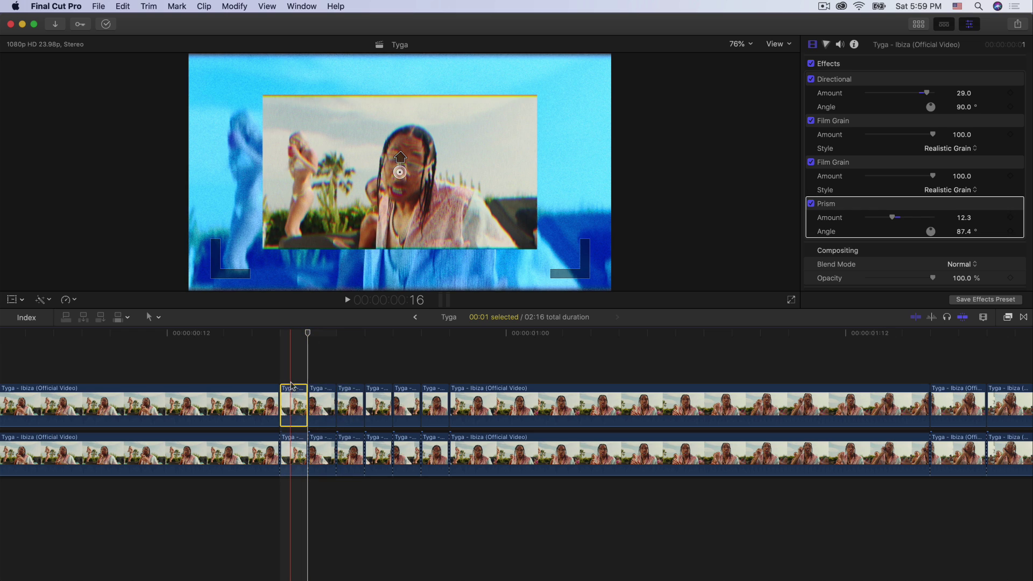
- Paste the upper piece's blur, grain and Prism onto the next five upper-lane pieces
{"action": "left_click_drag", "start_coordinate": [320, 379], "coordinate": [447, 400]}
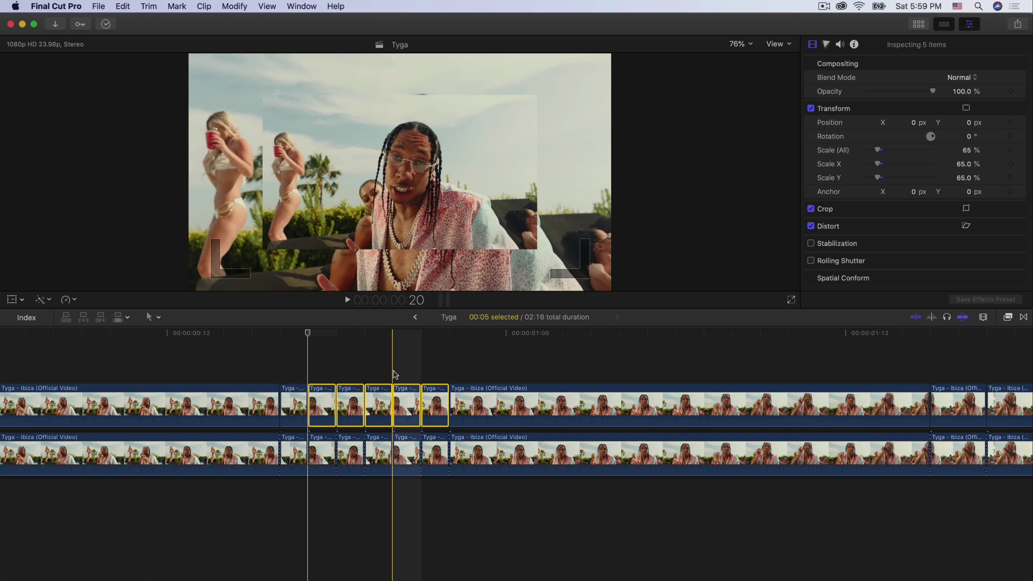
{"action": "key", "text": "super+shift+v"}
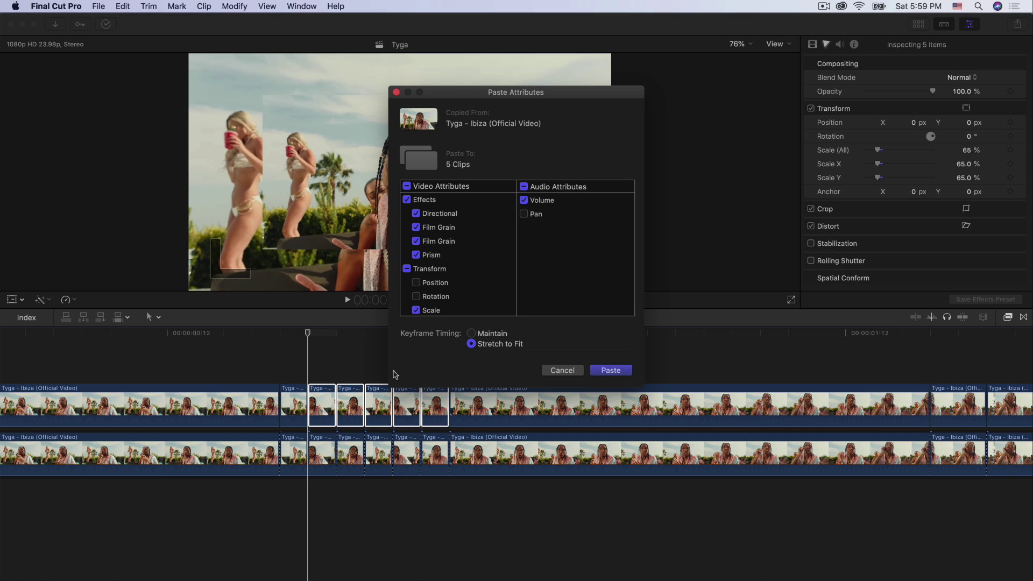
{"action": "key", "text": "Return"}
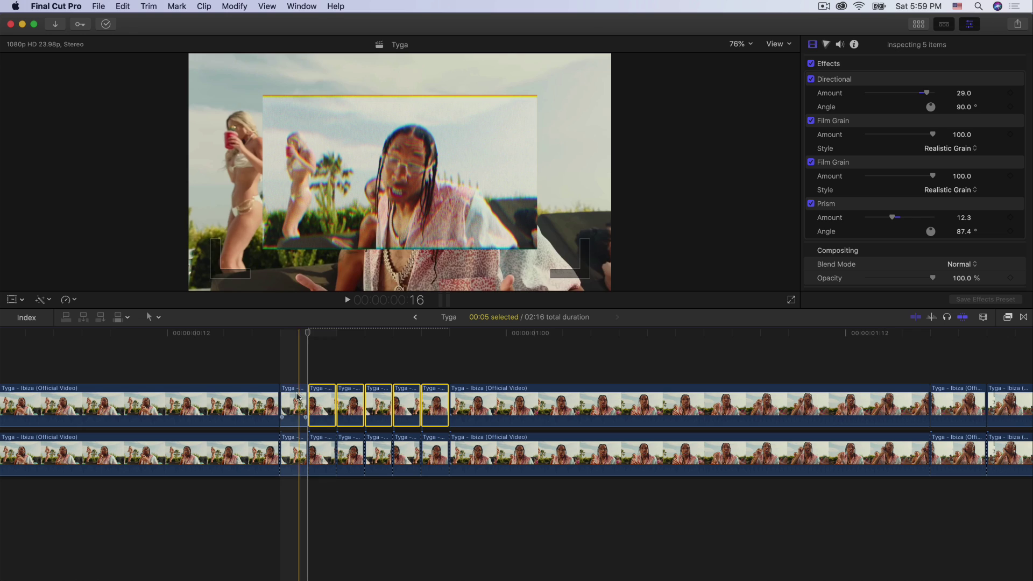
{"action": "left_click", "coordinate": [293, 398]}
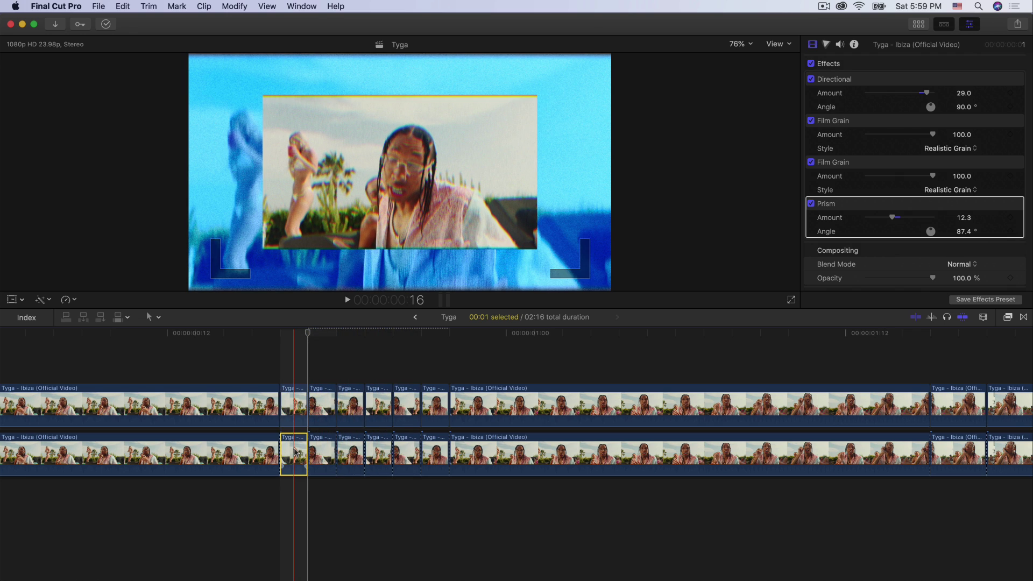
- Paste the lower piece's tint, blur and grain onto the five following lower-lane pieces
{"action": "left_click", "coordinate": [295, 452]}
{"action": "left_click_drag", "start_coordinate": [315, 493], "coordinate": [438, 463]}
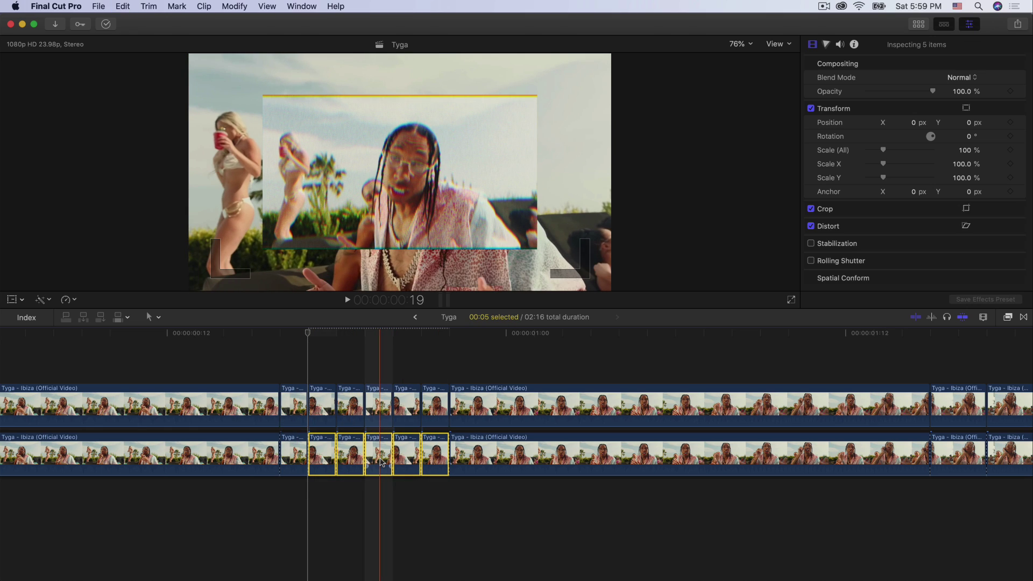
{"action": "key", "text": "super+shift+v"}
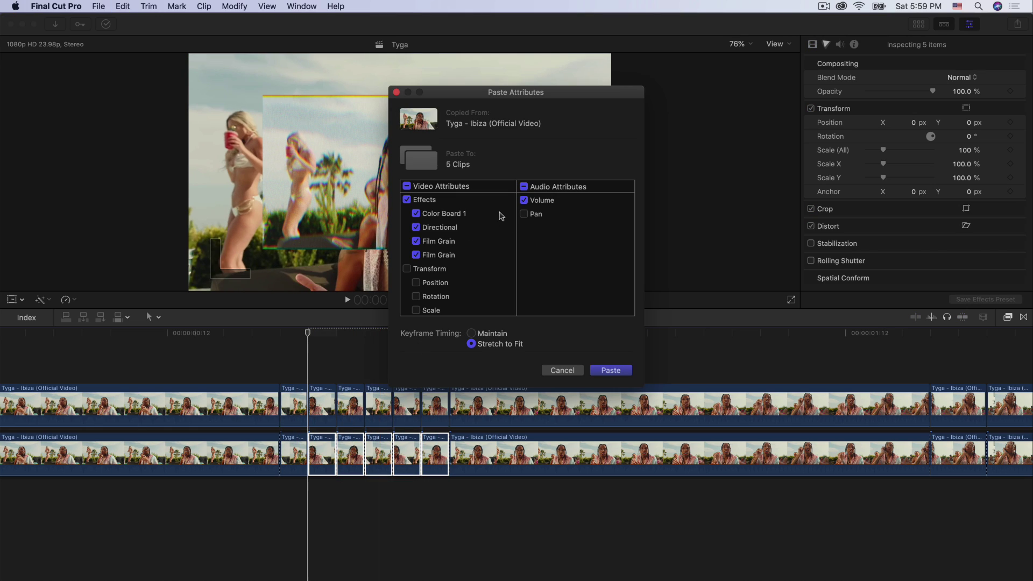
{"action": "left_click", "coordinate": [605, 371]}
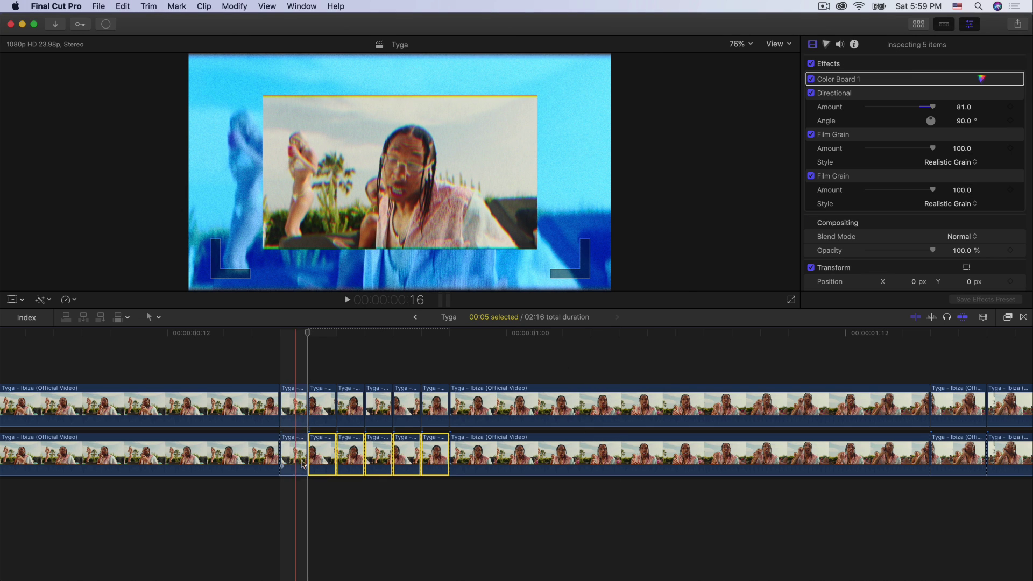
{"action": "left_click", "coordinate": [320, 486]}
- Tint the first lower piece purple and the second yellow with Color Board 1
{"action": "left_click", "coordinate": [291, 449]}
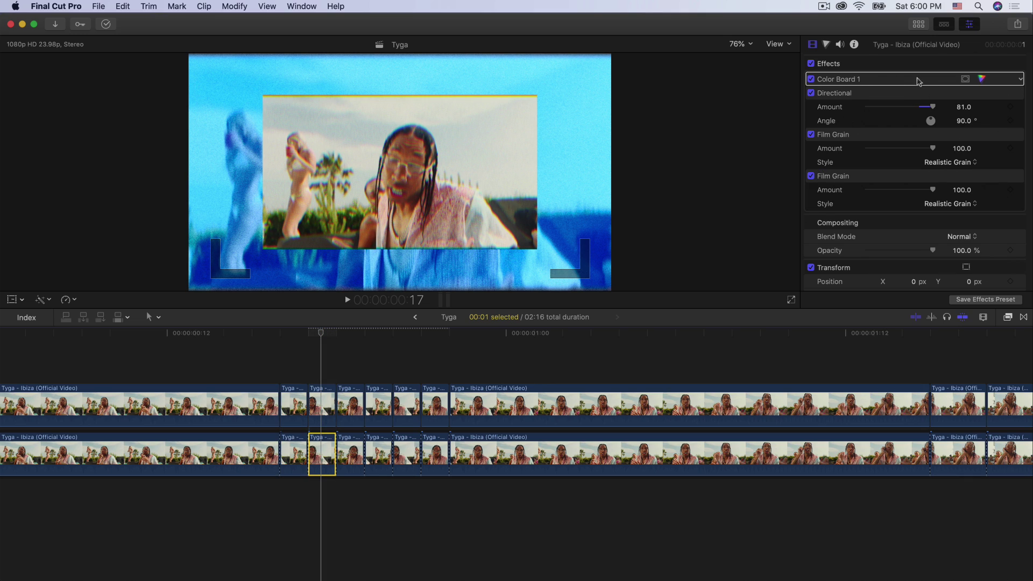
{"action": "left_click", "coordinate": [981, 79]}
{"action": "left_click_drag", "start_coordinate": [932, 99], "coordinate": [966, 107]}
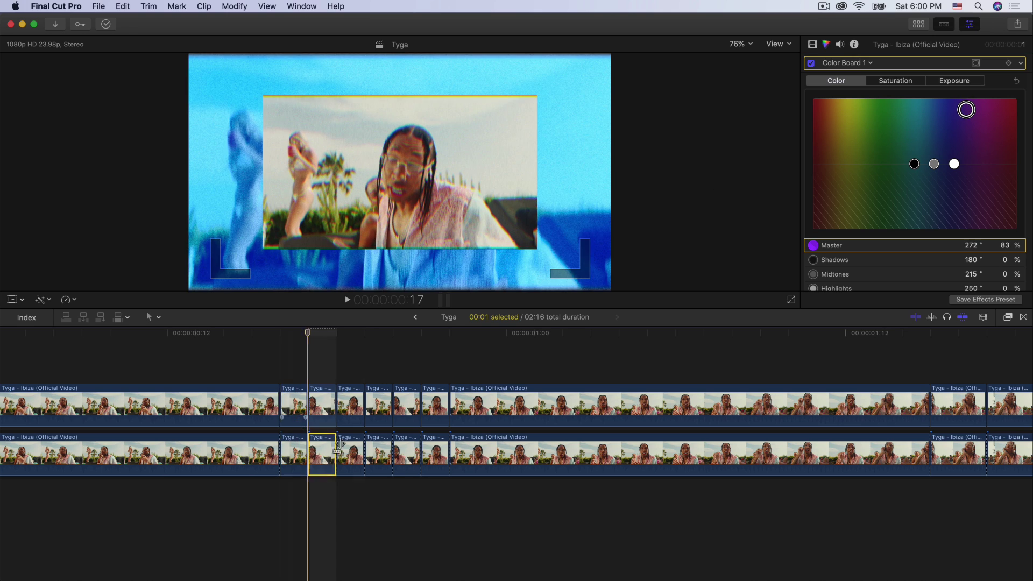
{"action": "left_click", "coordinate": [348, 451]}
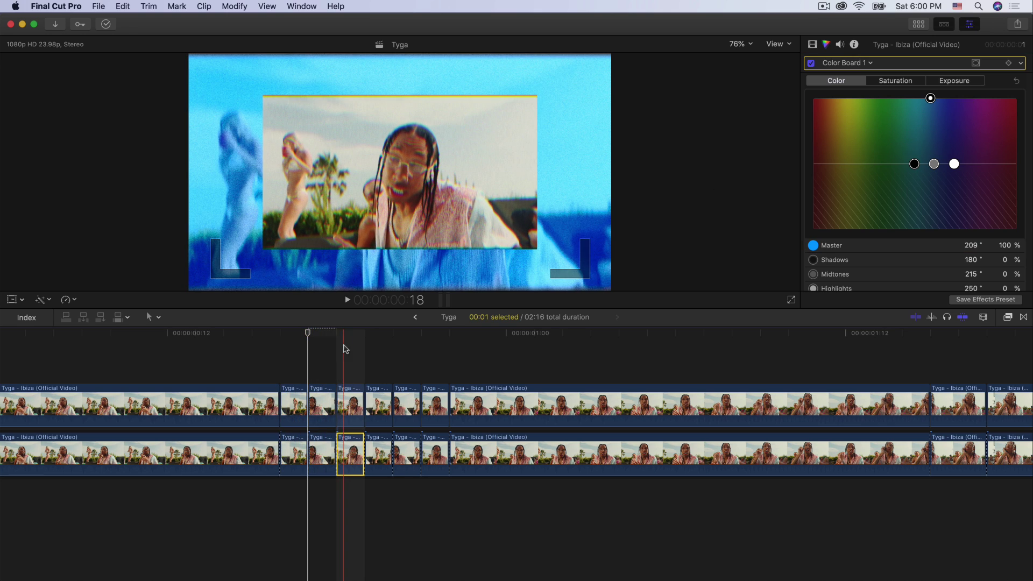
{"action": "left_click", "coordinate": [354, 452]}
{"action": "left_click_drag", "start_coordinate": [928, 106], "coordinate": [853, 103]}
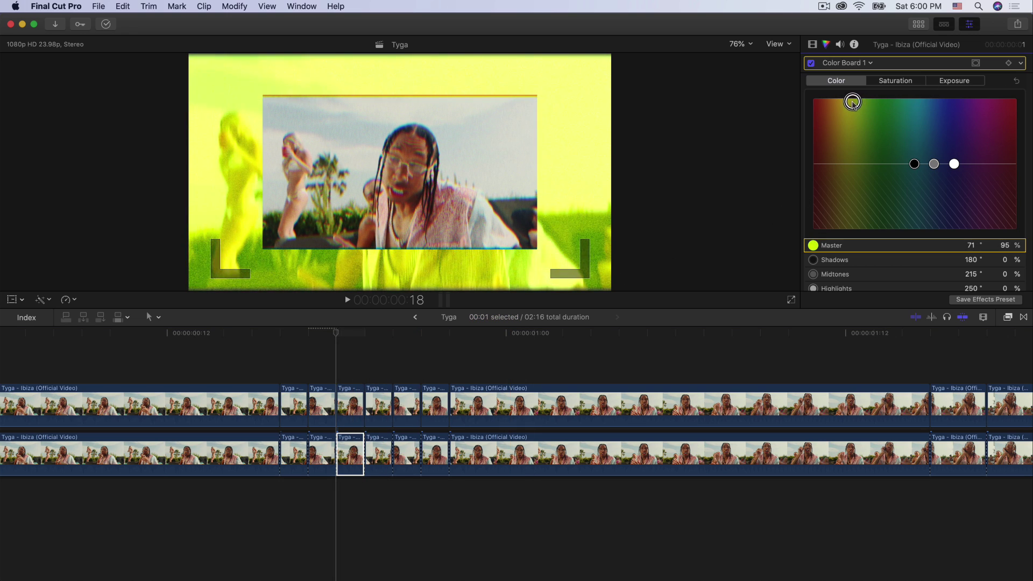
- Tint the third, fourth and fifth lower pieces red, green and purple
{"action": "left_click", "coordinate": [380, 452]}
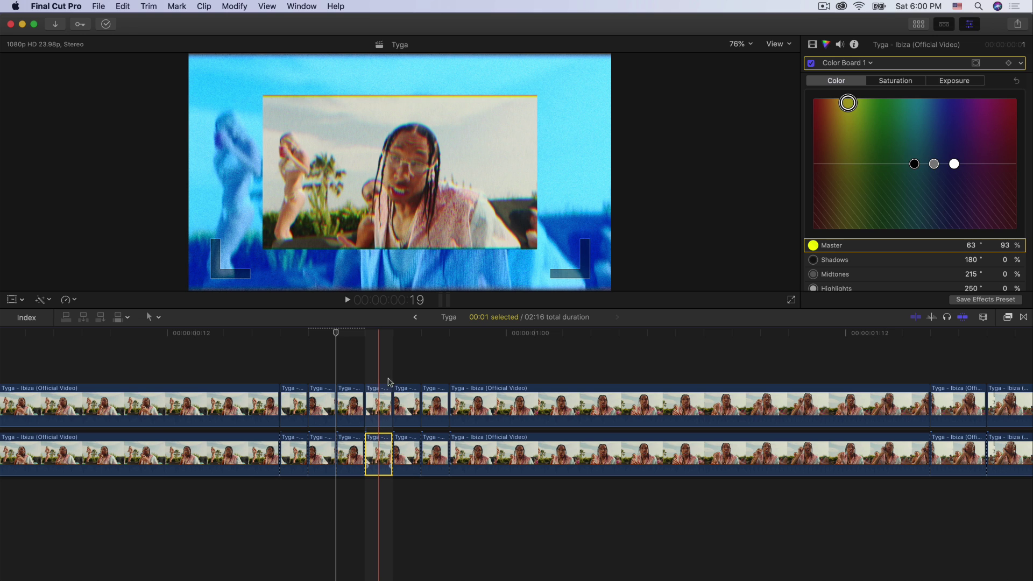
{"action": "left_click_drag", "start_coordinate": [930, 100], "coordinate": [1012, 104]}
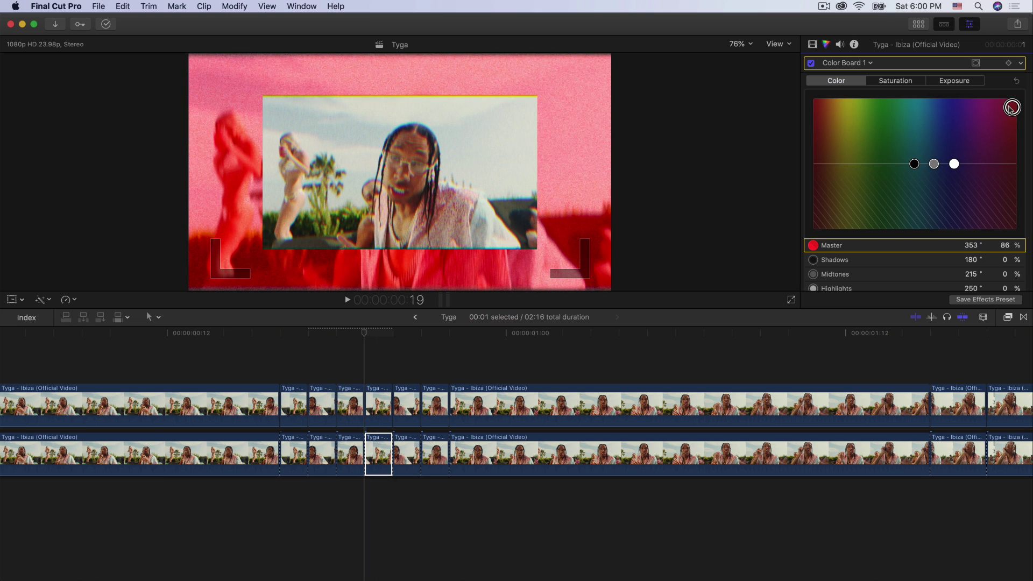
{"action": "left_click", "coordinate": [407, 454]}
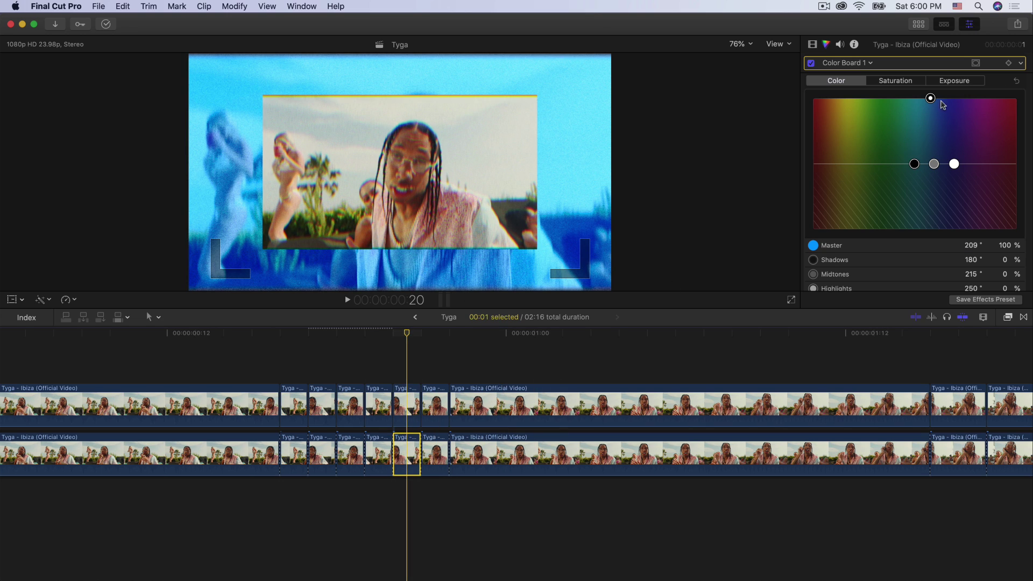
{"action": "left_click_drag", "start_coordinate": [930, 98], "coordinate": [879, 106]}
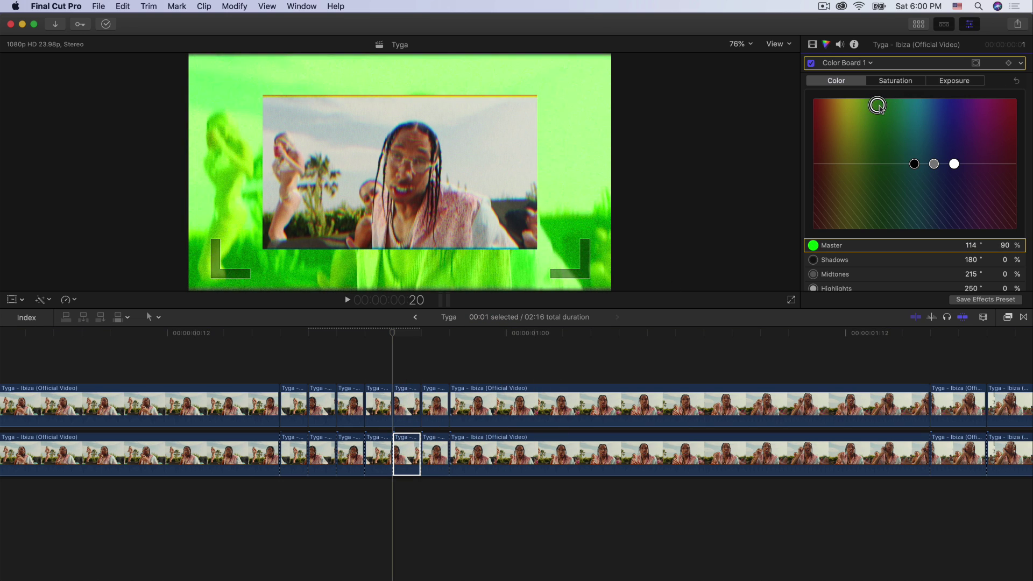
{"action": "left_click", "coordinate": [435, 453]}
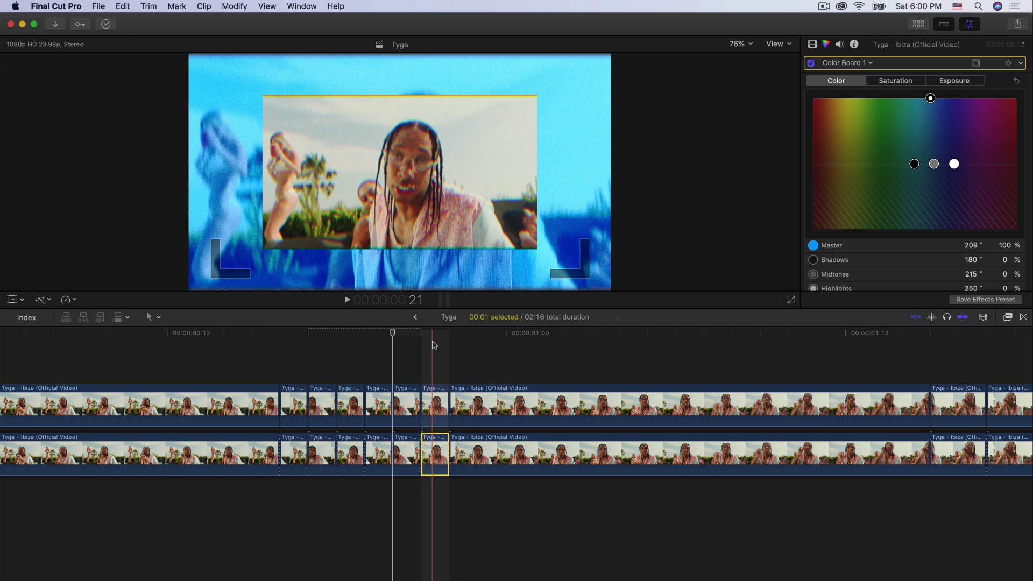
{"action": "left_click", "coordinate": [434, 348]}
{"action": "left_click", "coordinate": [435, 453]}
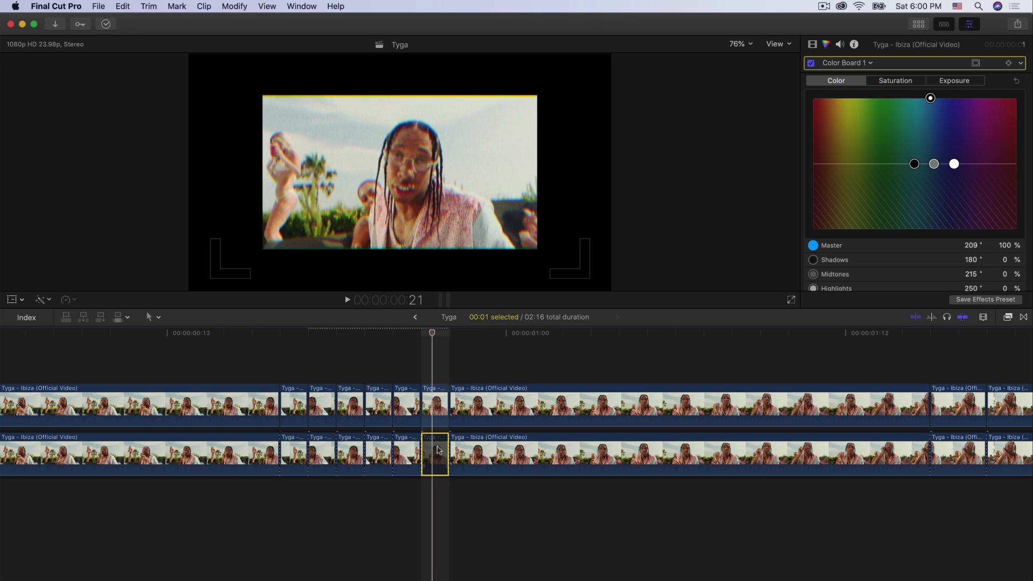
{"action": "left_click_drag", "start_coordinate": [932, 98], "coordinate": [961, 105]}
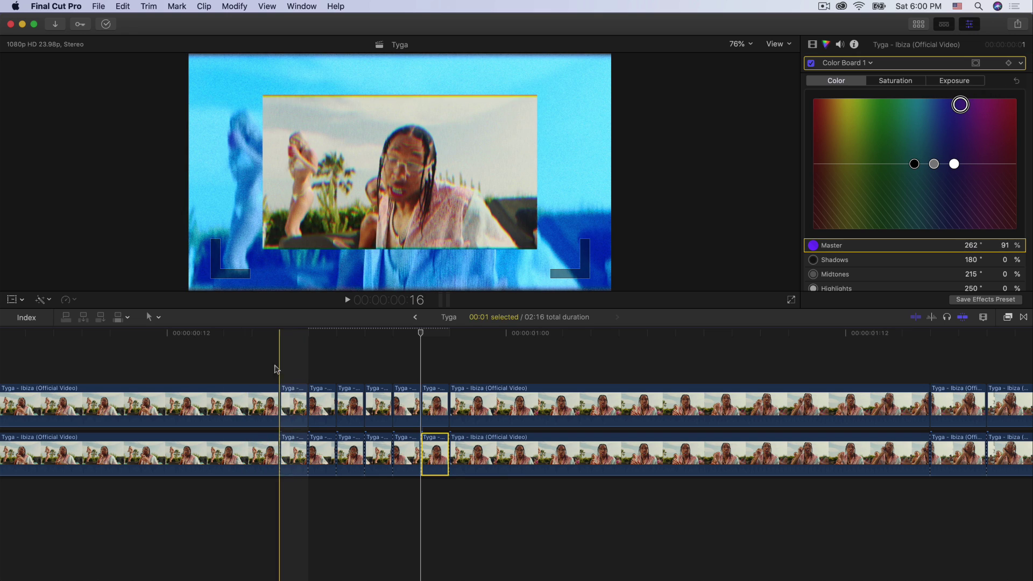
{"action": "key", "text": "space"}
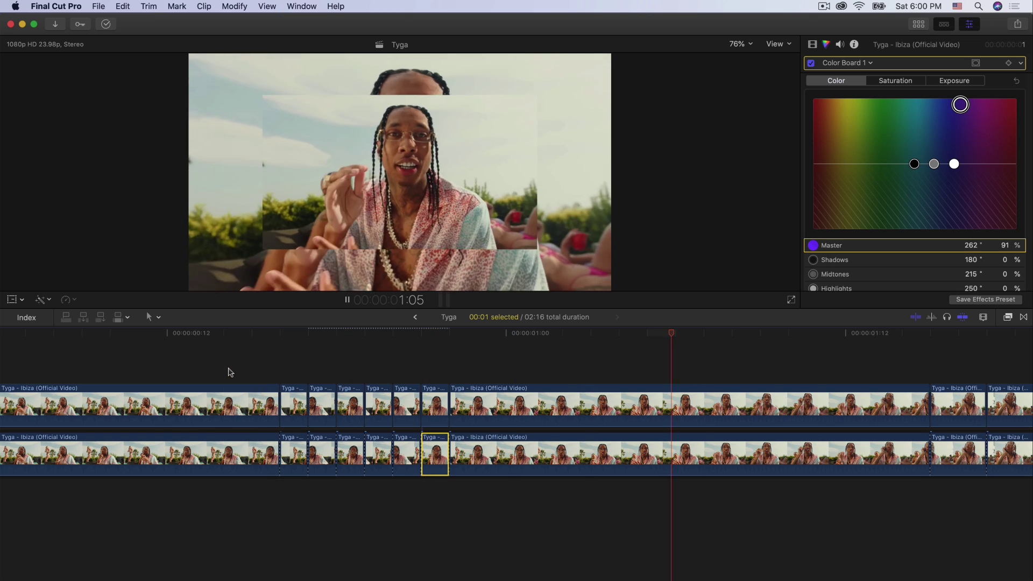
{"action": "key", "text": "shift+z"}
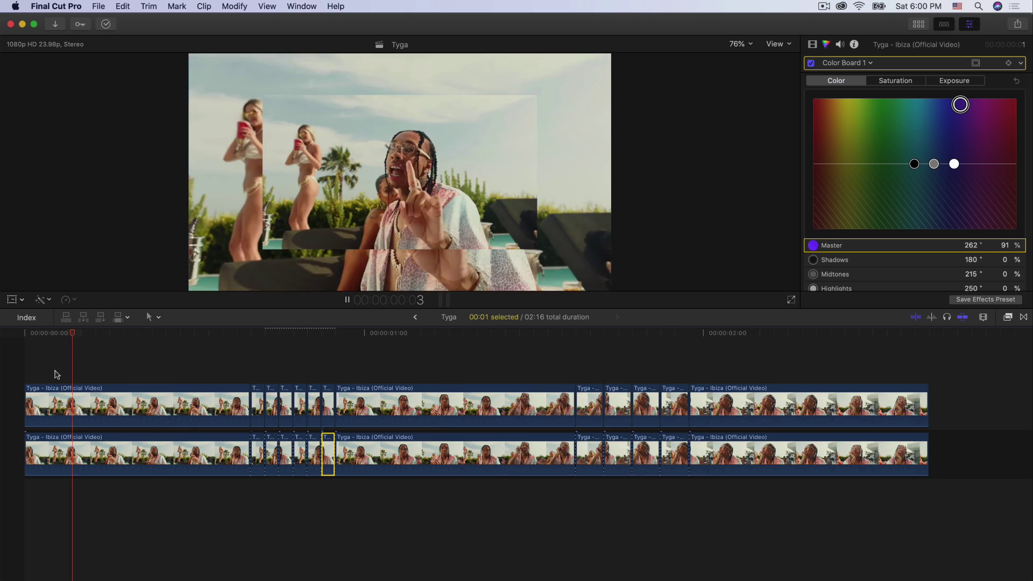
{"action": "key", "text": "space"}
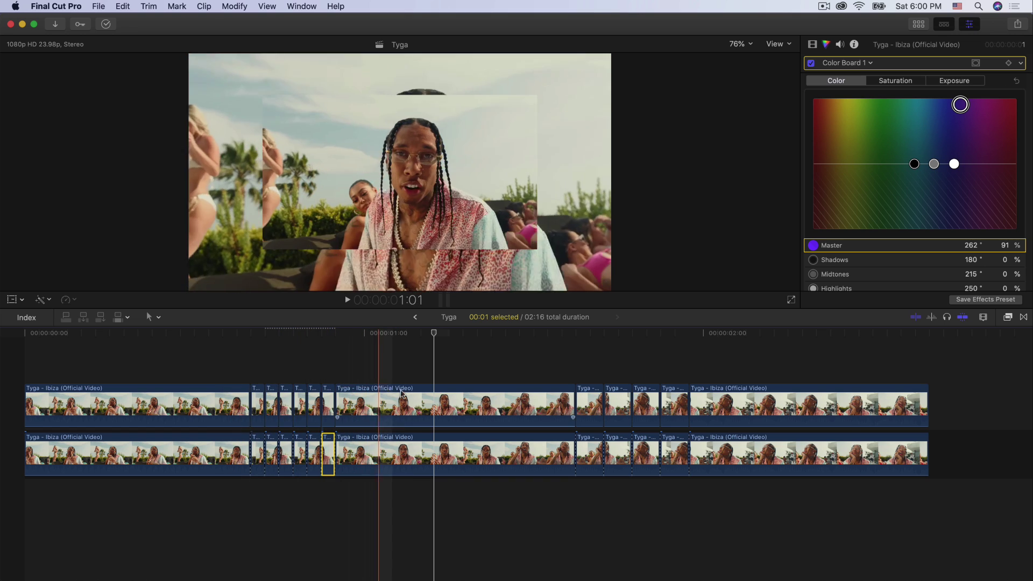
{"action": "left_click", "coordinate": [634, 362]}
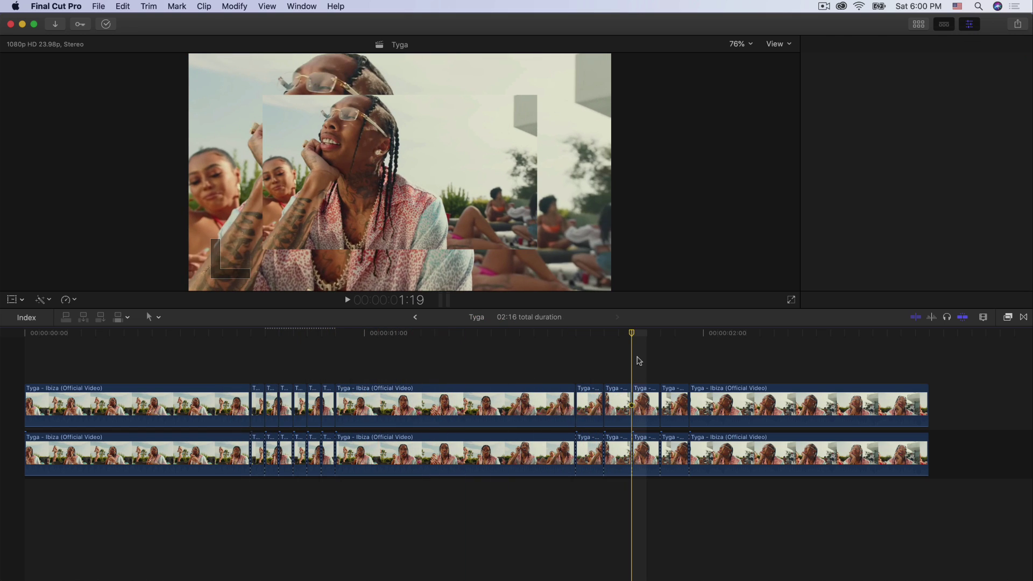
{"action": "key", "text": "cmd+="}
- Disable two upper inset pieces near 1:18 with V and play the section back
{"action": "left_click", "coordinate": [390, 469]}
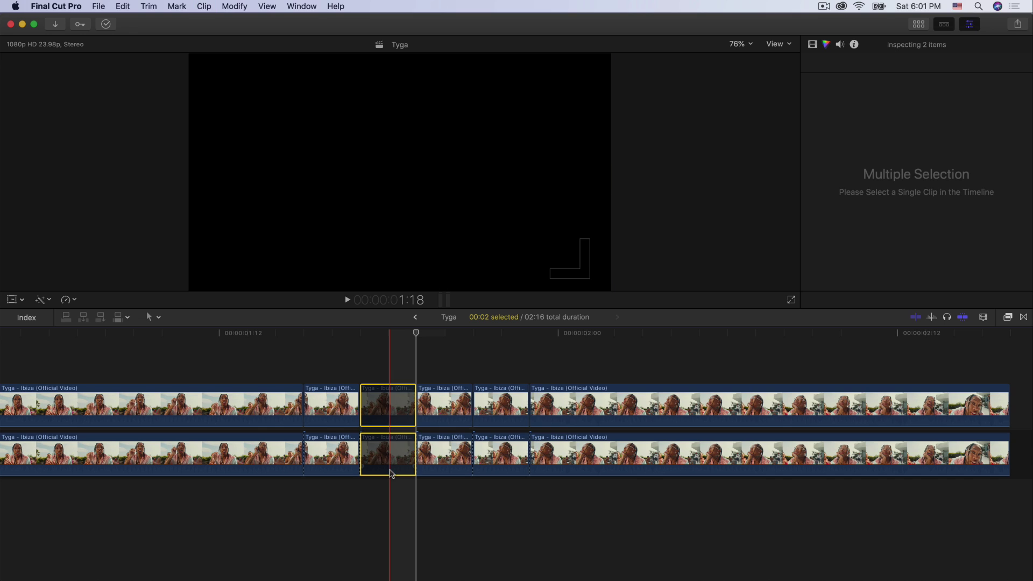
{"action": "left_click", "coordinate": [391, 399]}
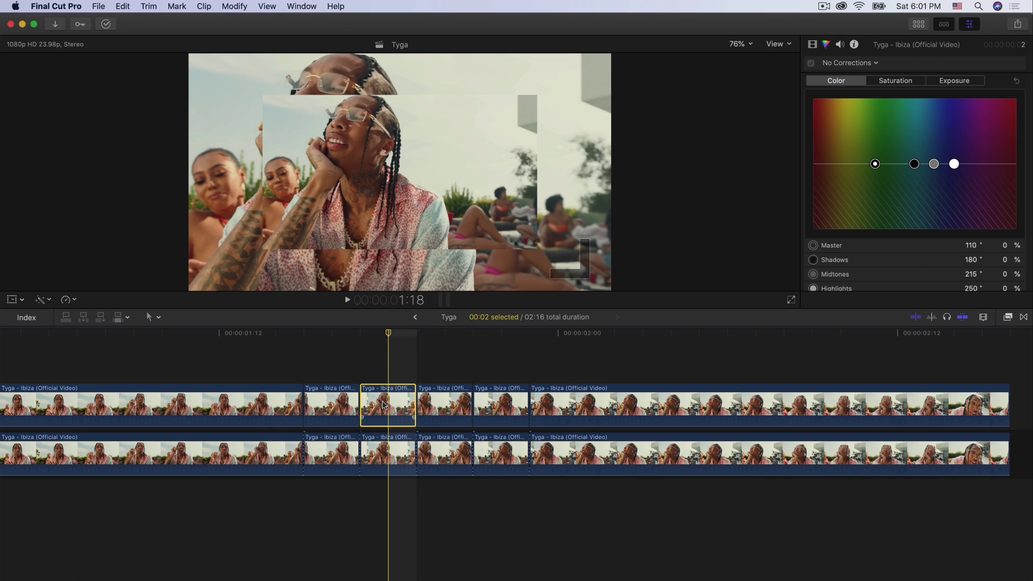
{"action": "key", "text": "v"}
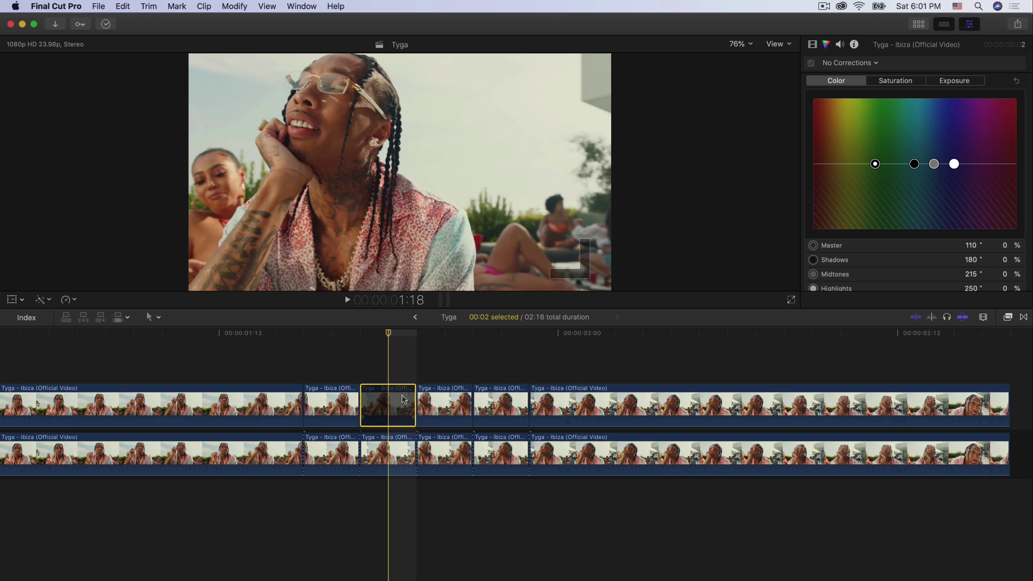
{"action": "left_click", "coordinate": [441, 401]}
{"action": "left_click", "coordinate": [503, 401]}
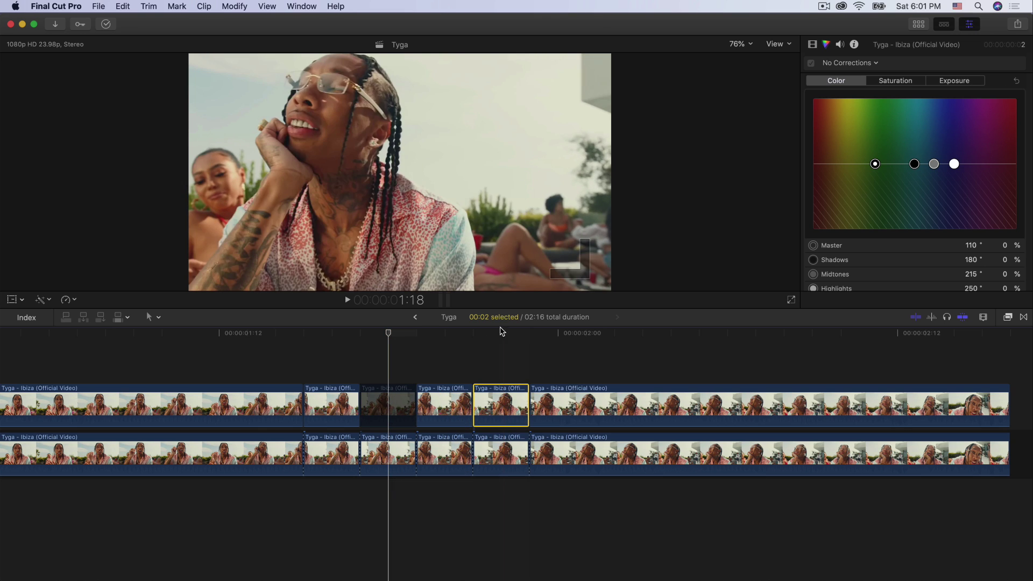
{"action": "key", "text": "v"}
{"action": "key", "text": "super+minus"}
{"action": "key", "text": "super+minus"}
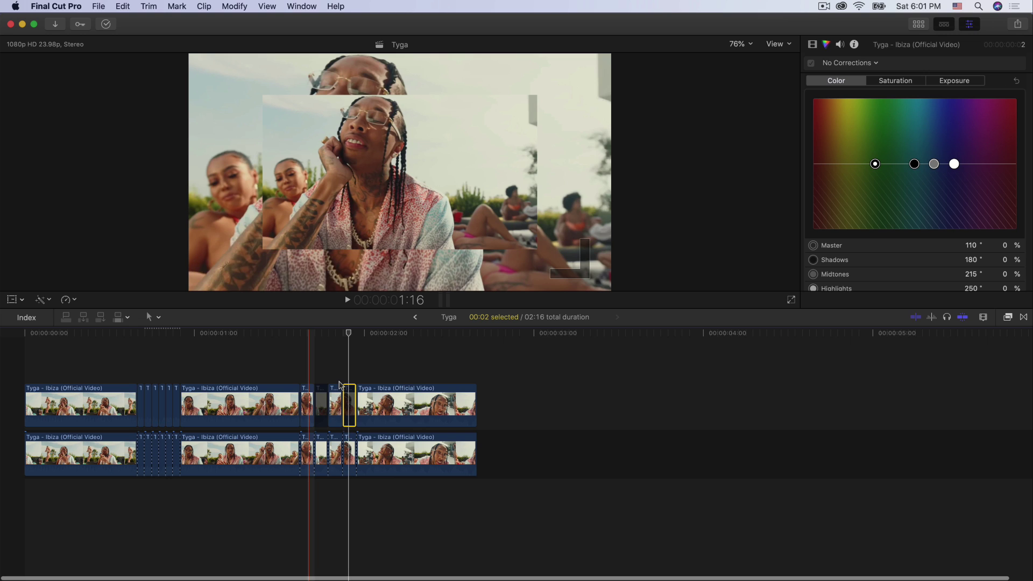
{"action": "key", "text": "space"}
{"action": "key", "text": "space"}
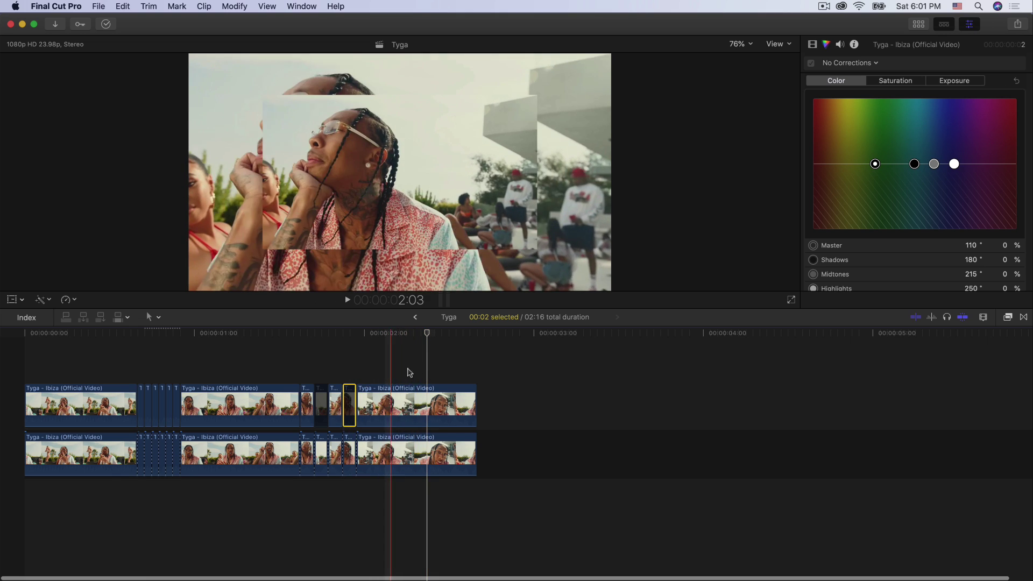
- Disable and re-enable the long upper clip after the pieces, previewing playback to check it
{"action": "left_click", "coordinate": [377, 403]}
{"action": "key", "text": "v"}
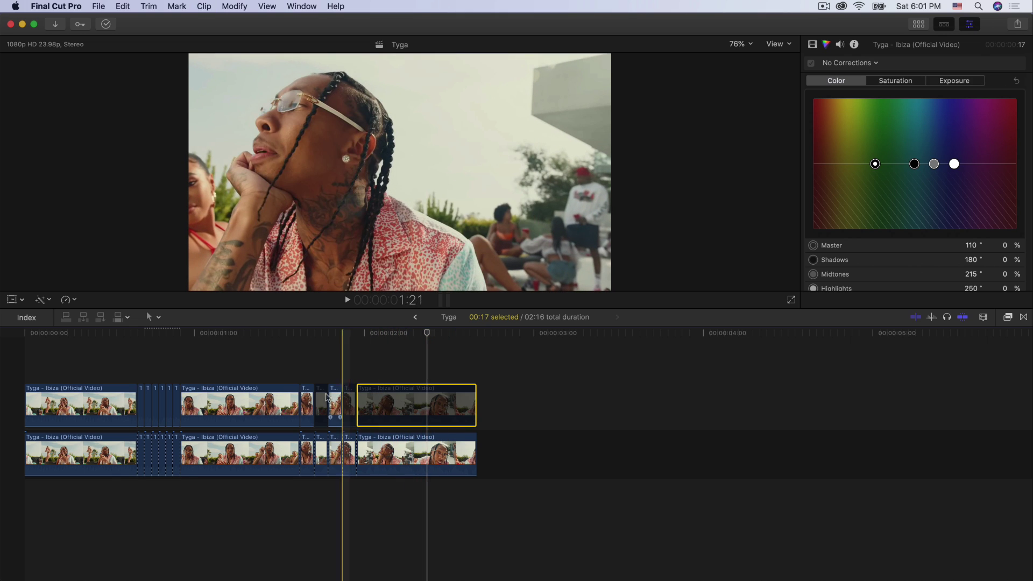
{"action": "key", "text": "Right"}
{"action": "key", "text": "Right"}
{"action": "key", "text": "Right"}
{"action": "key", "text": "Right"}
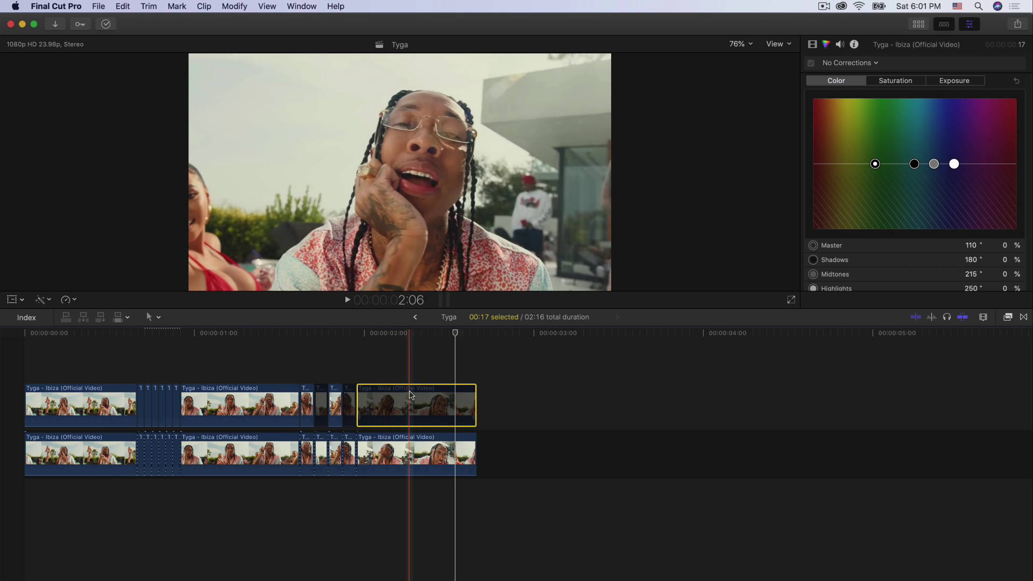
{"action": "key", "text": "v"}
{"action": "key", "text": "space"}
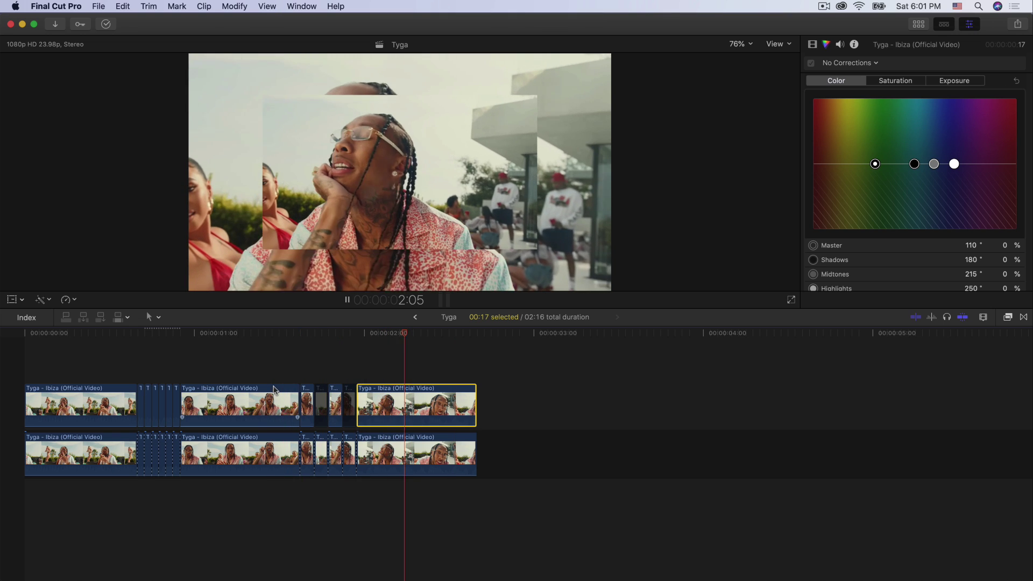
{"action": "key", "text": "space"}
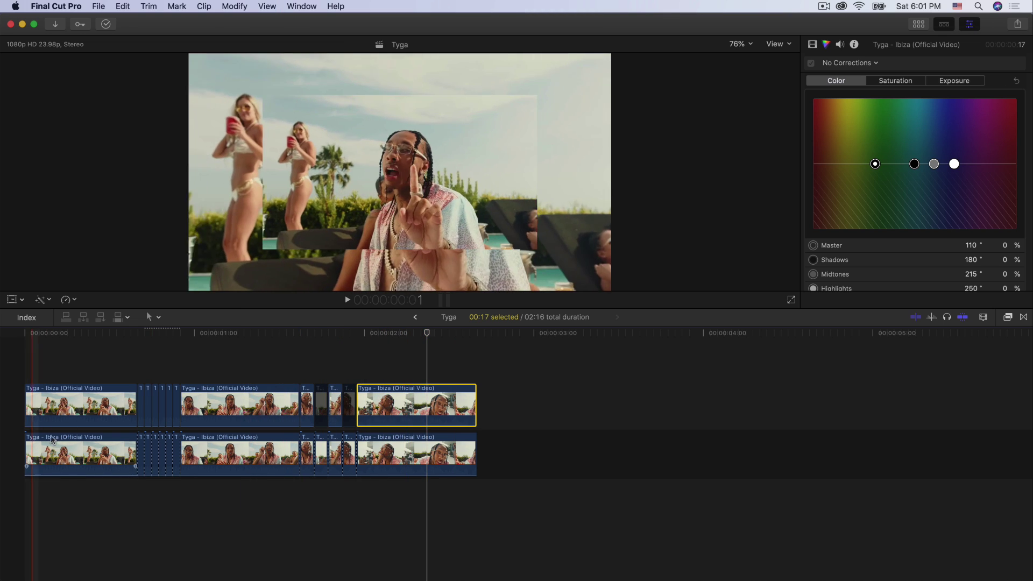
{"action": "key", "text": "super+equal"}
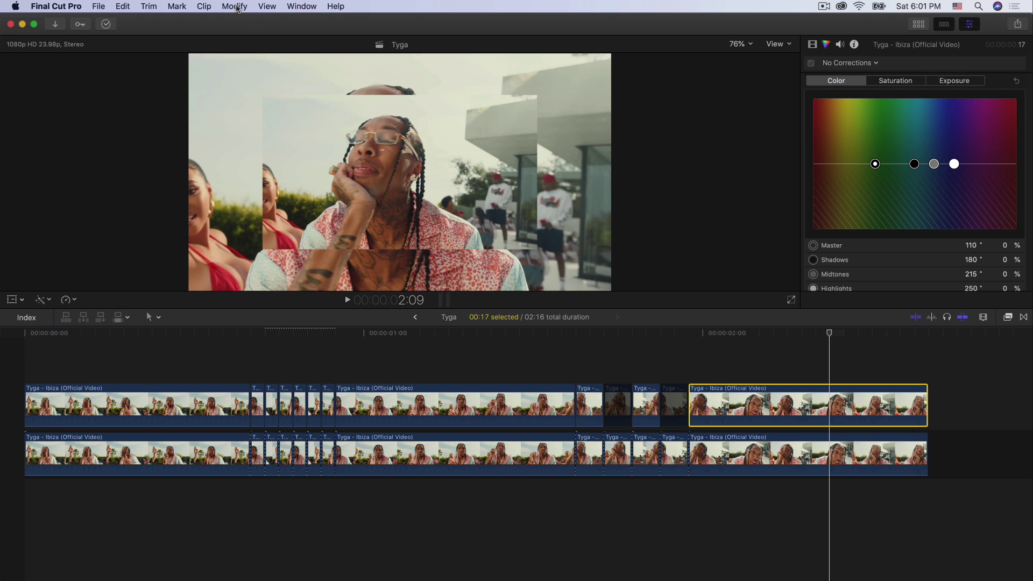
- Run Modify > Render All, then play the edit from the project start
{"action": "left_click", "coordinate": [235, 6]}
{"action": "left_click", "coordinate": [270, 240]}
{"action": "key", "text": "Home"}
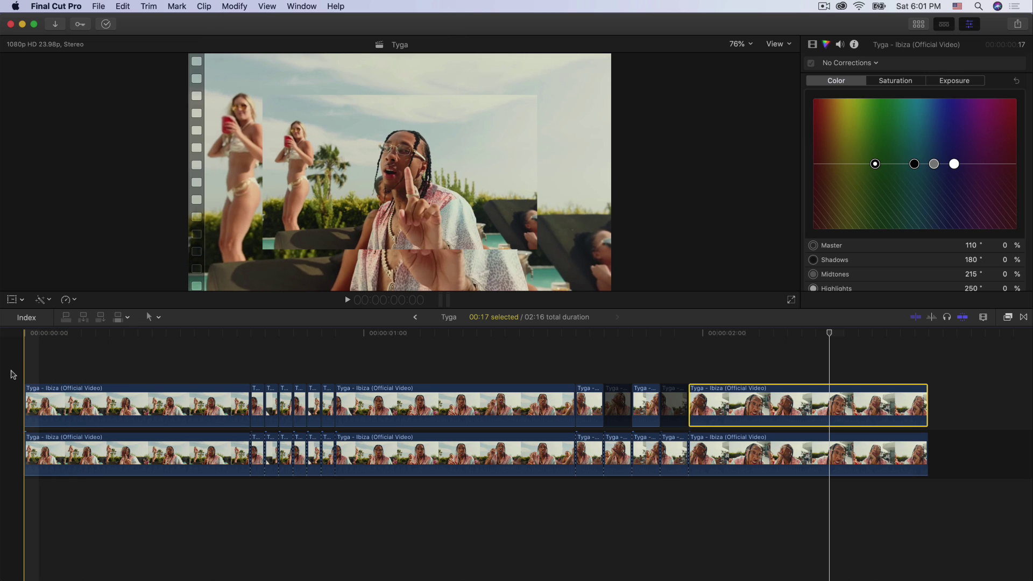
{"action": "key", "text": "space"}
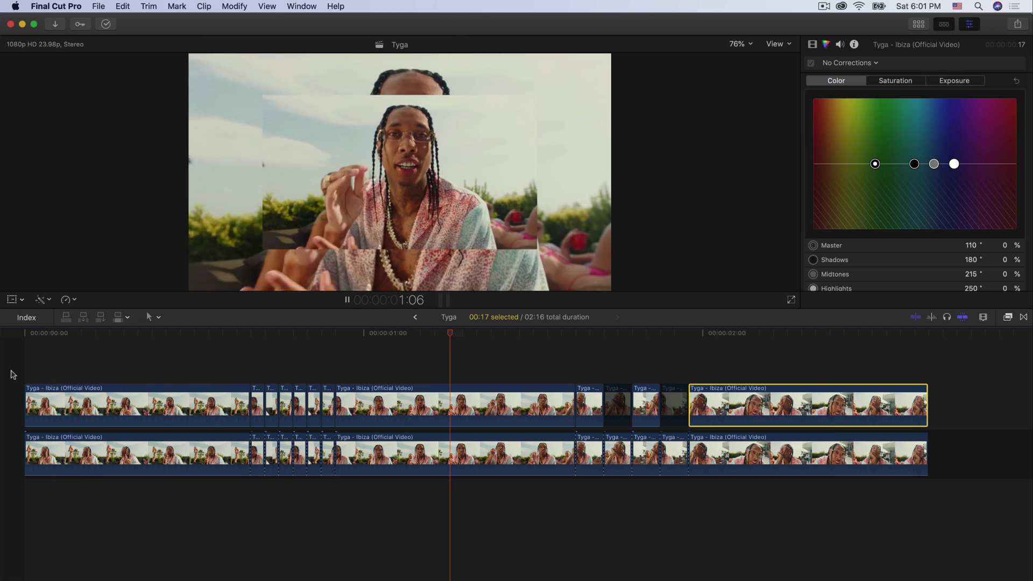